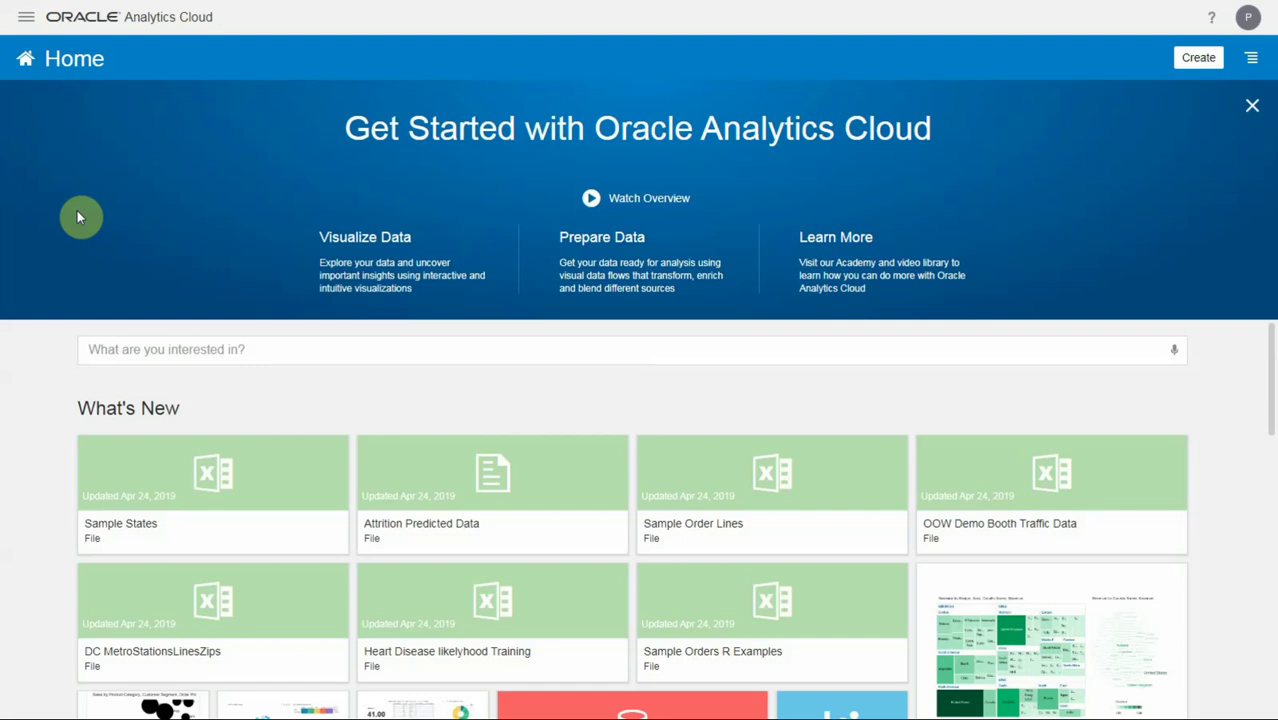
- Open the Console's Extensions page from the main navigation panel
{"action": "left_click", "coordinate": [25, 17]}
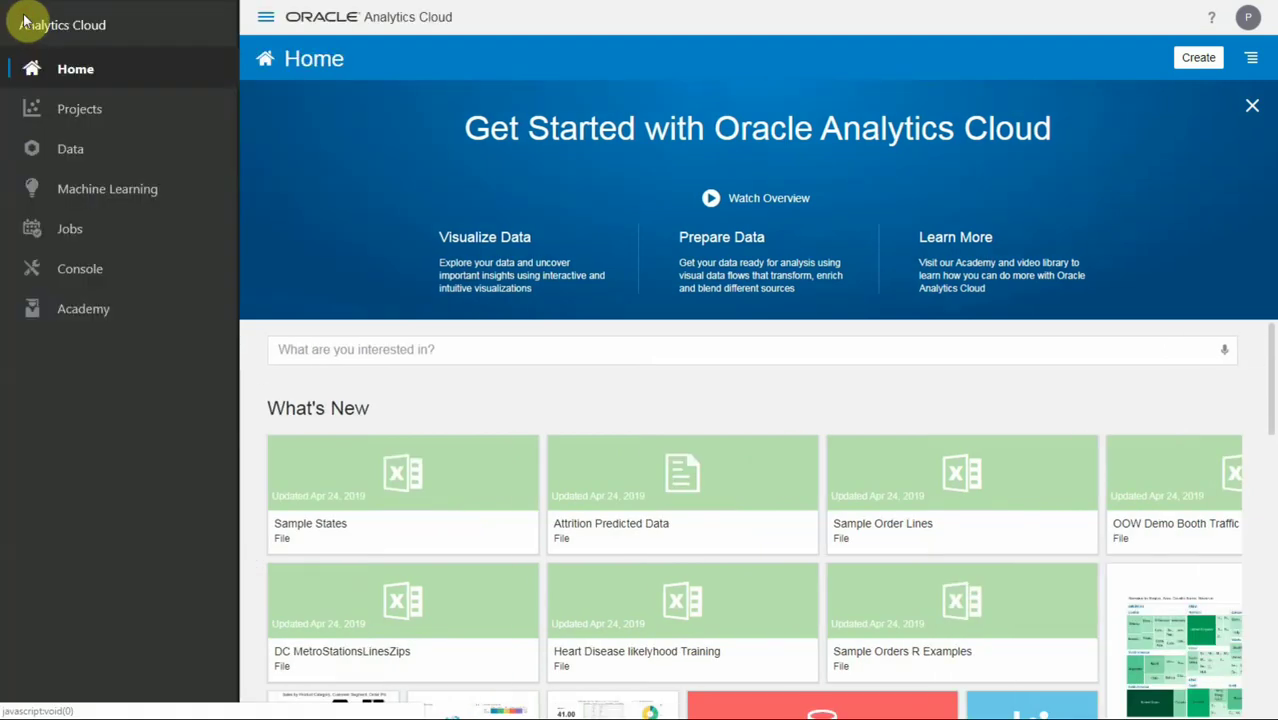
{"action": "left_click", "coordinate": [65, 263]}
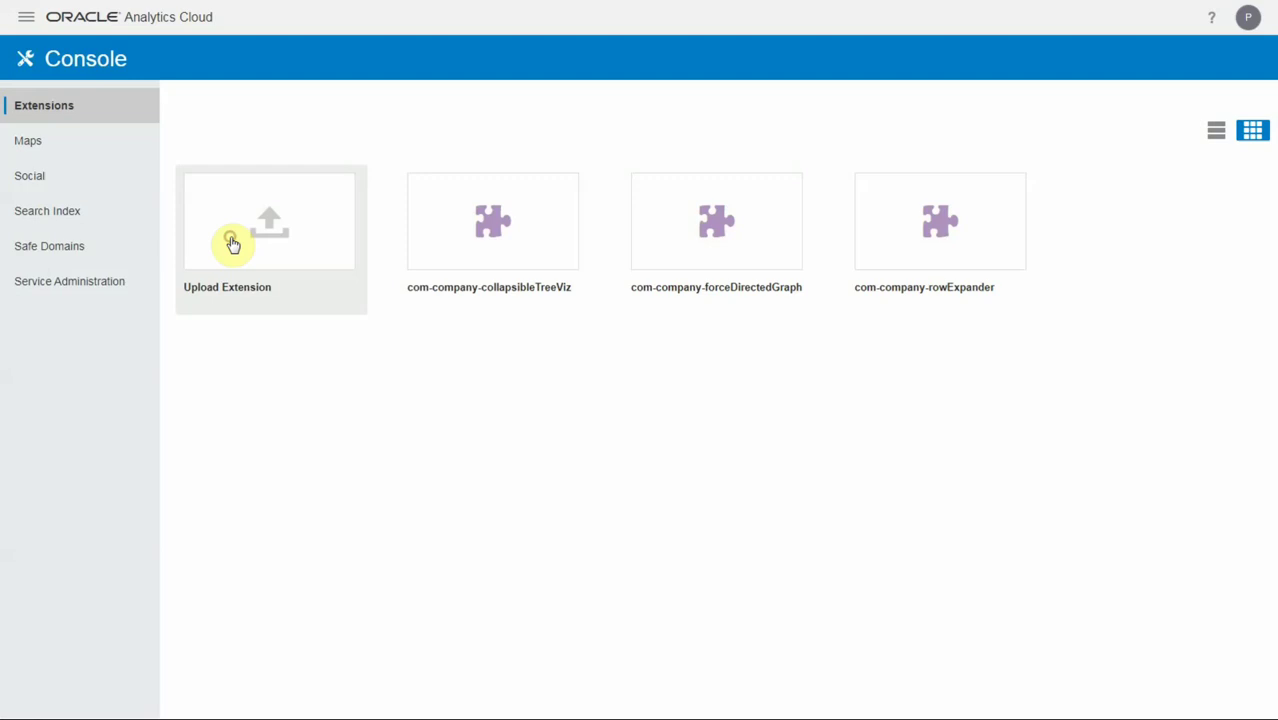
- Upload DV_com-company-governance.zip as a new custom extension
{"action": "left_click", "coordinate": [232, 246]}
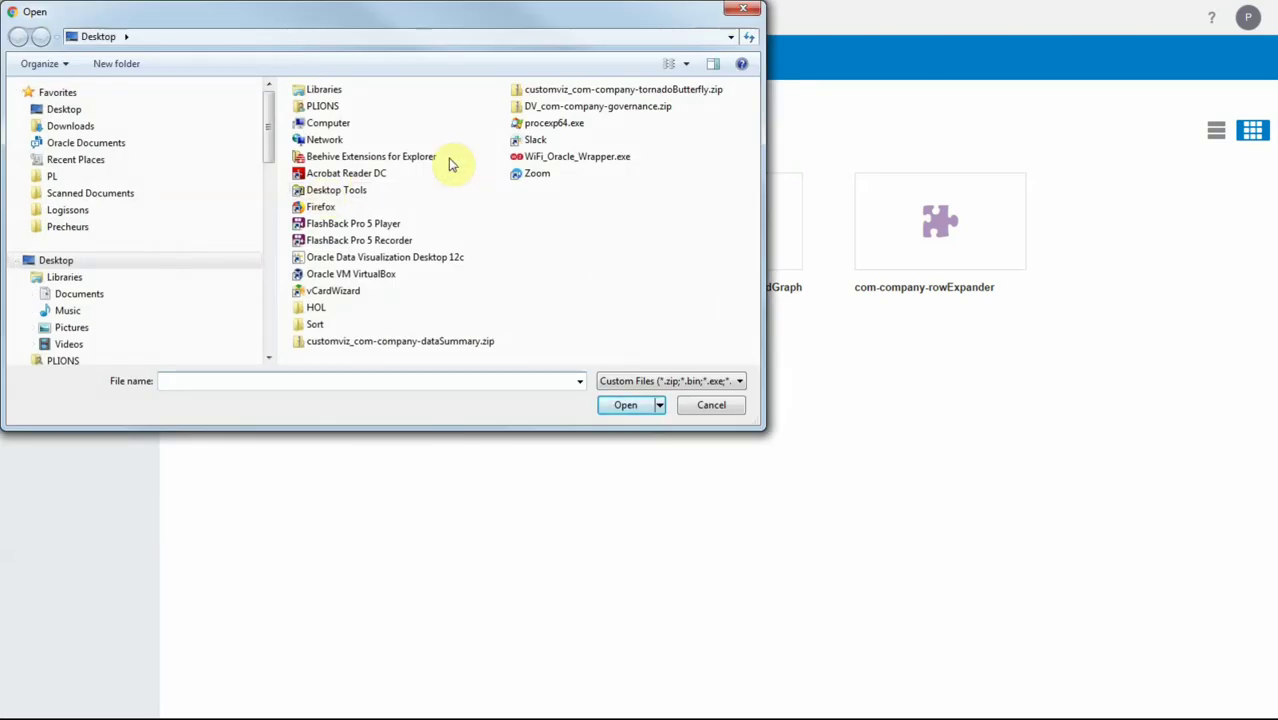
{"action": "left_click", "coordinate": [590, 117]}
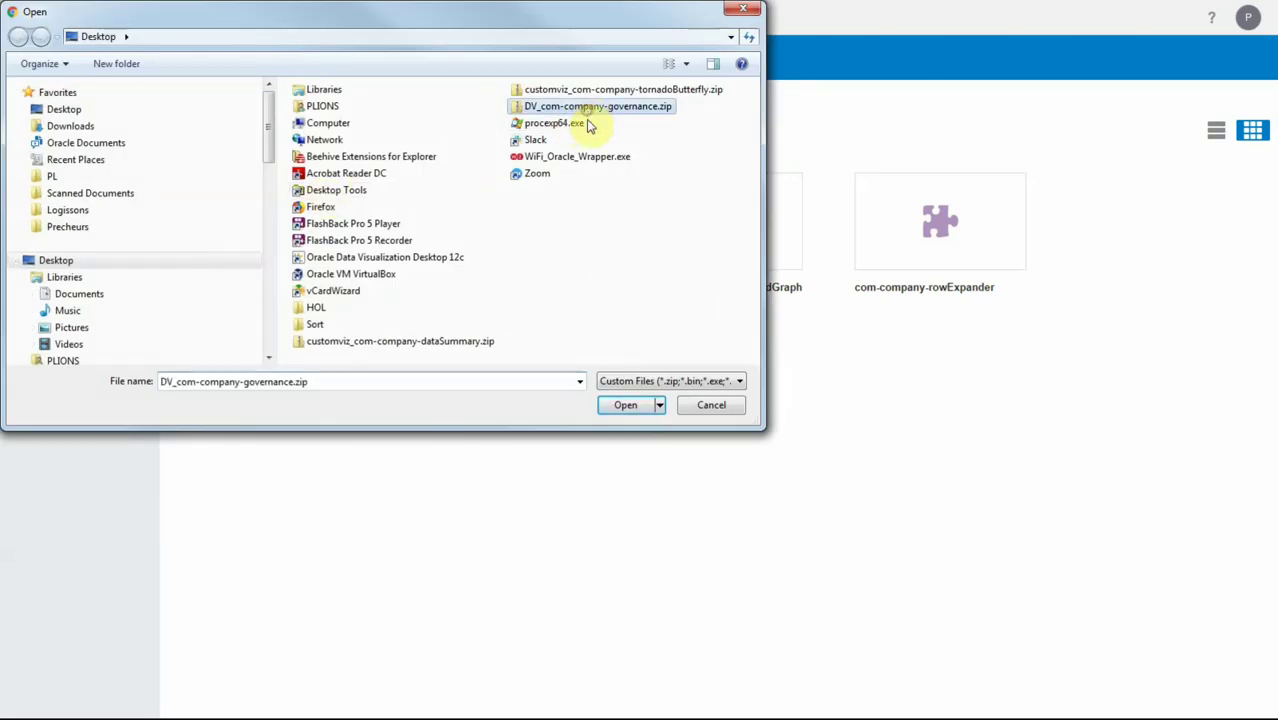
{"action": "left_click", "coordinate": [622, 405]}
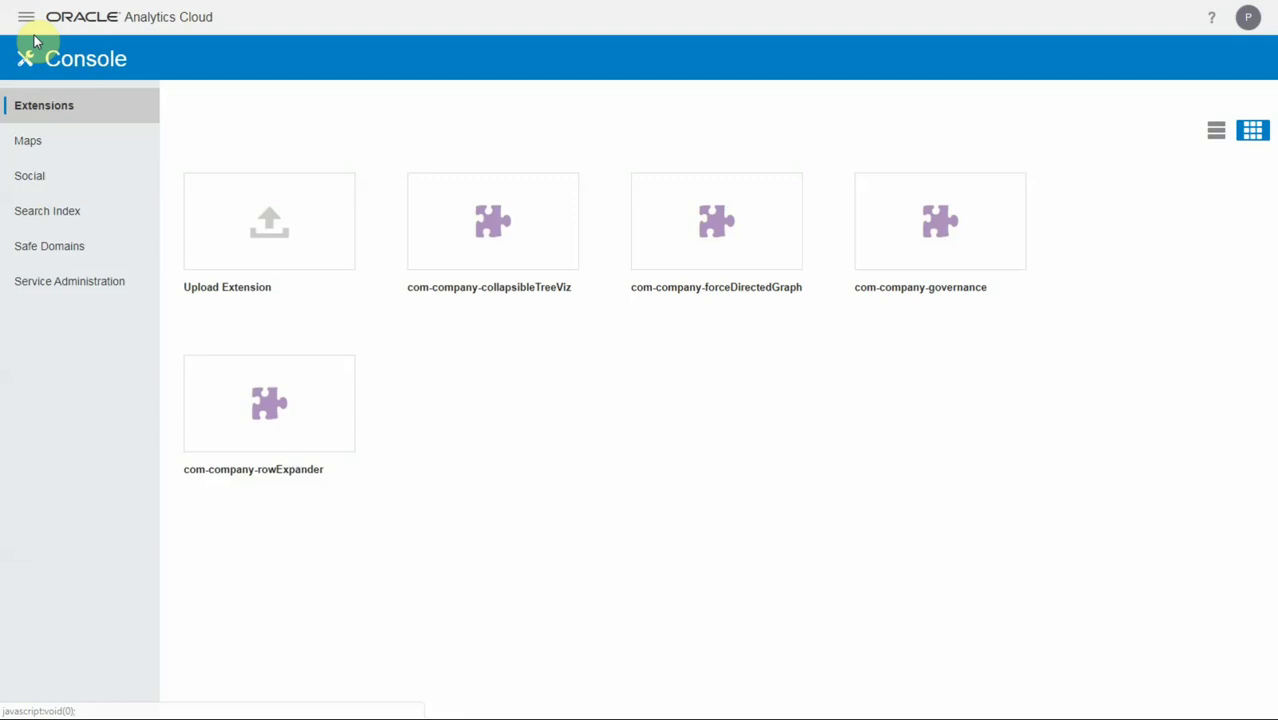
- Create a new project that uses the Sample Order Lines data set
{"action": "left_click", "coordinate": [26, 17]}
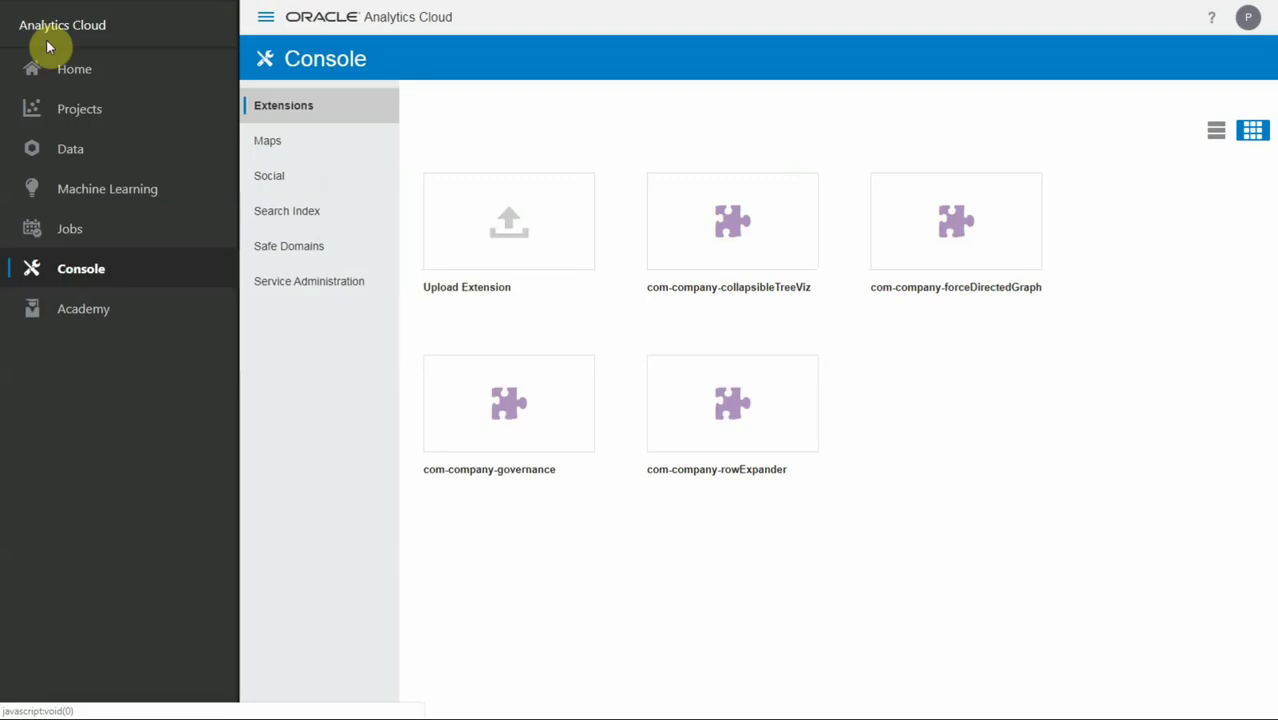
{"action": "left_click", "coordinate": [62, 108]}
{"action": "left_click", "coordinate": [1196, 57]}
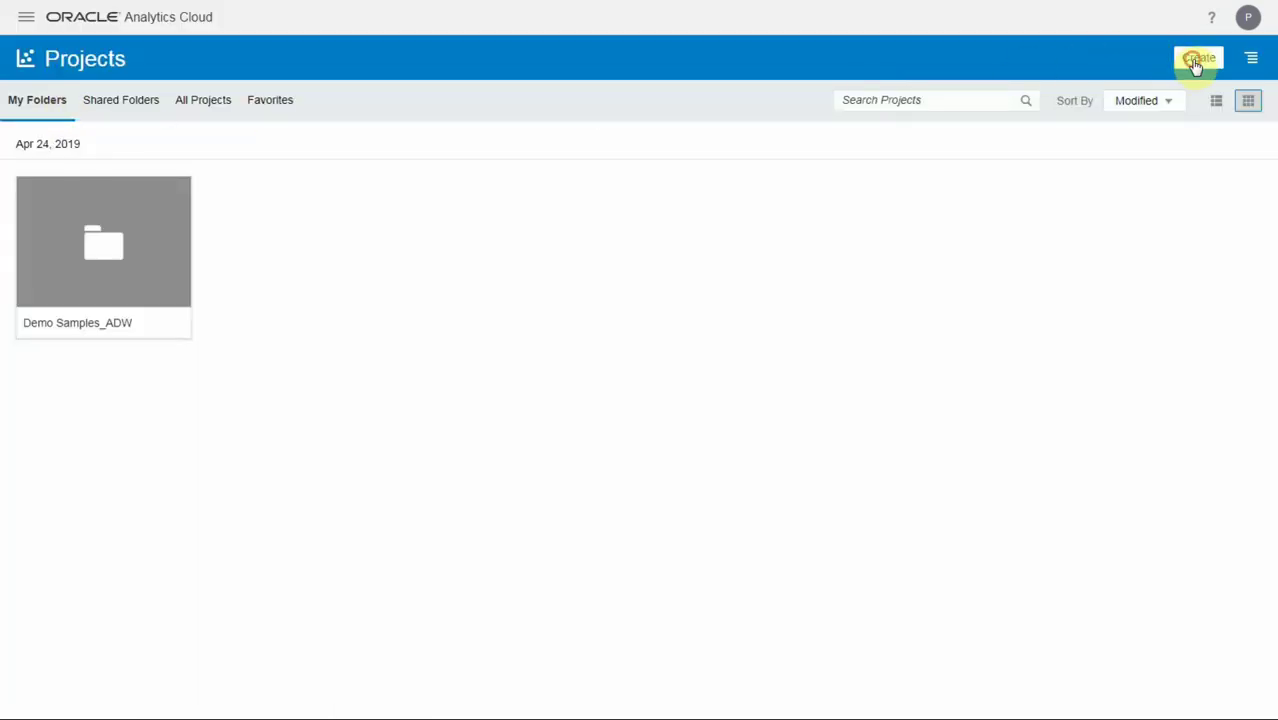
{"action": "left_click", "coordinate": [1075, 138]}
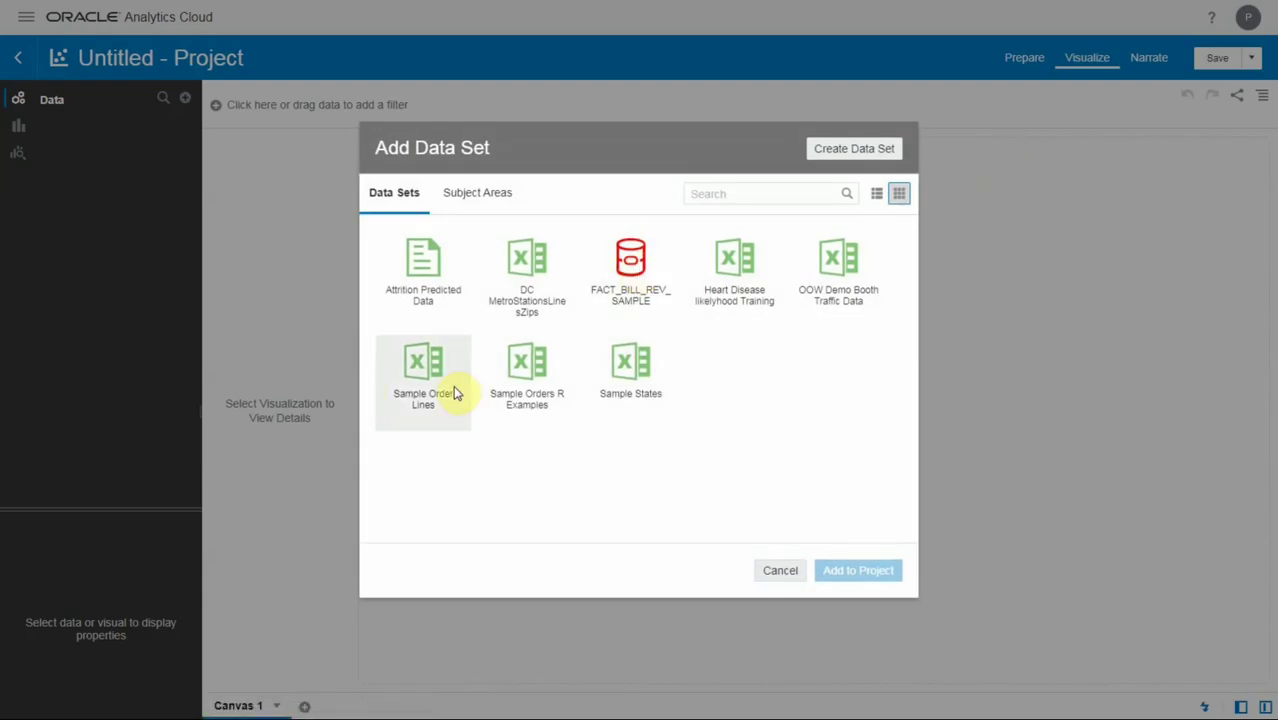
{"action": "left_click", "coordinate": [450, 390]}
{"action": "left_click", "coordinate": [816, 560]}
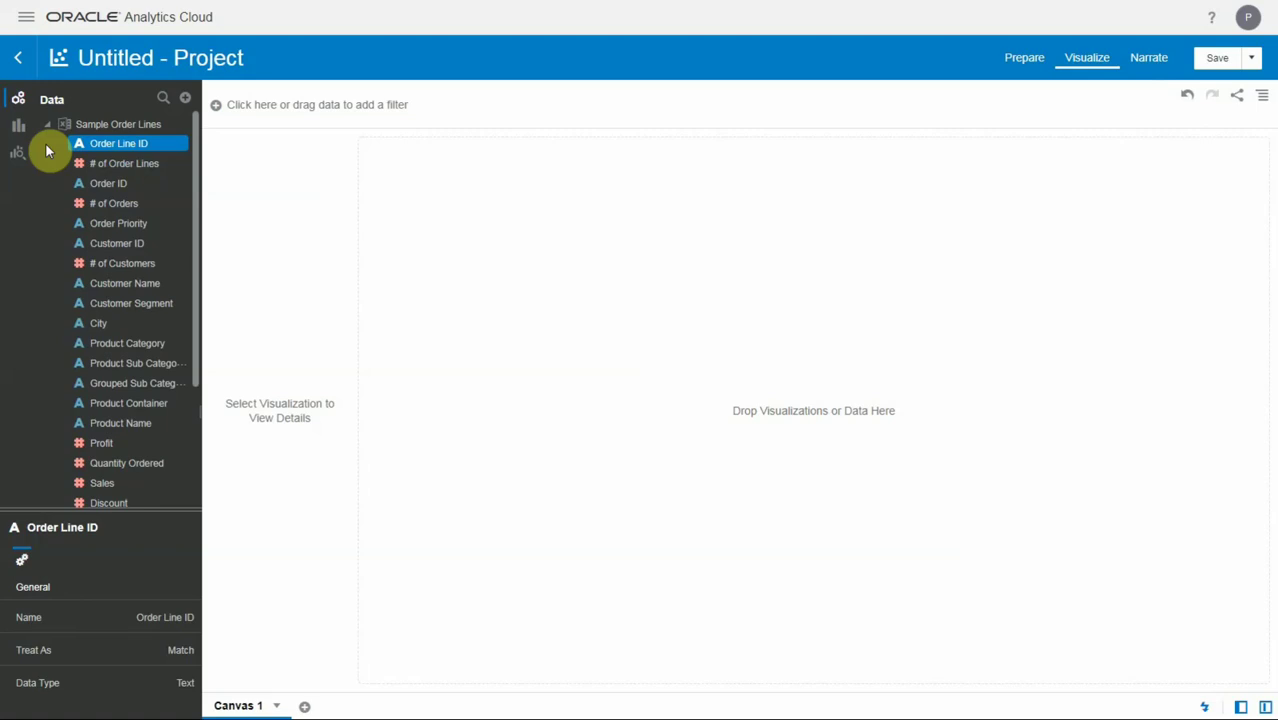
{"action": "left_click", "coordinate": [48, 128]}
- Drag the Governance Plugin custom visualization onto Canvas 1 and leave full screen
{"action": "left_click", "coordinate": [18, 128]}
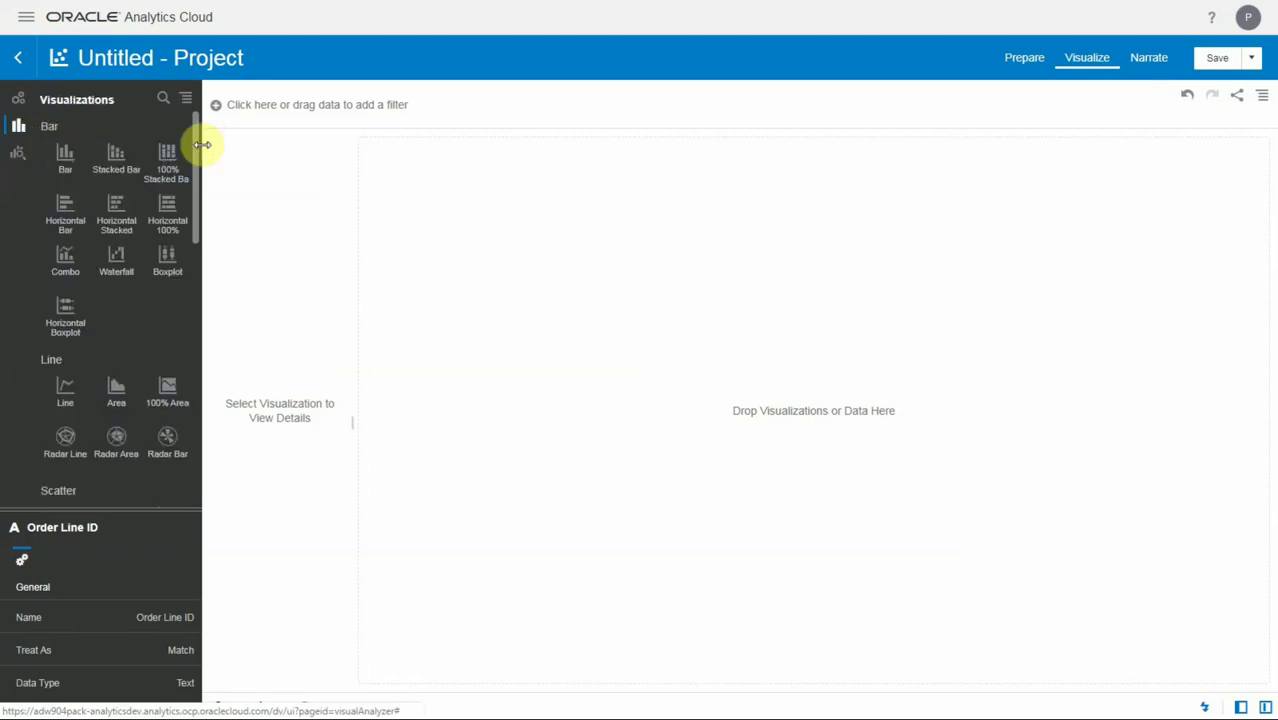
{"action": "left_click_drag", "start_coordinate": [193, 151], "coordinate": [208, 448]}
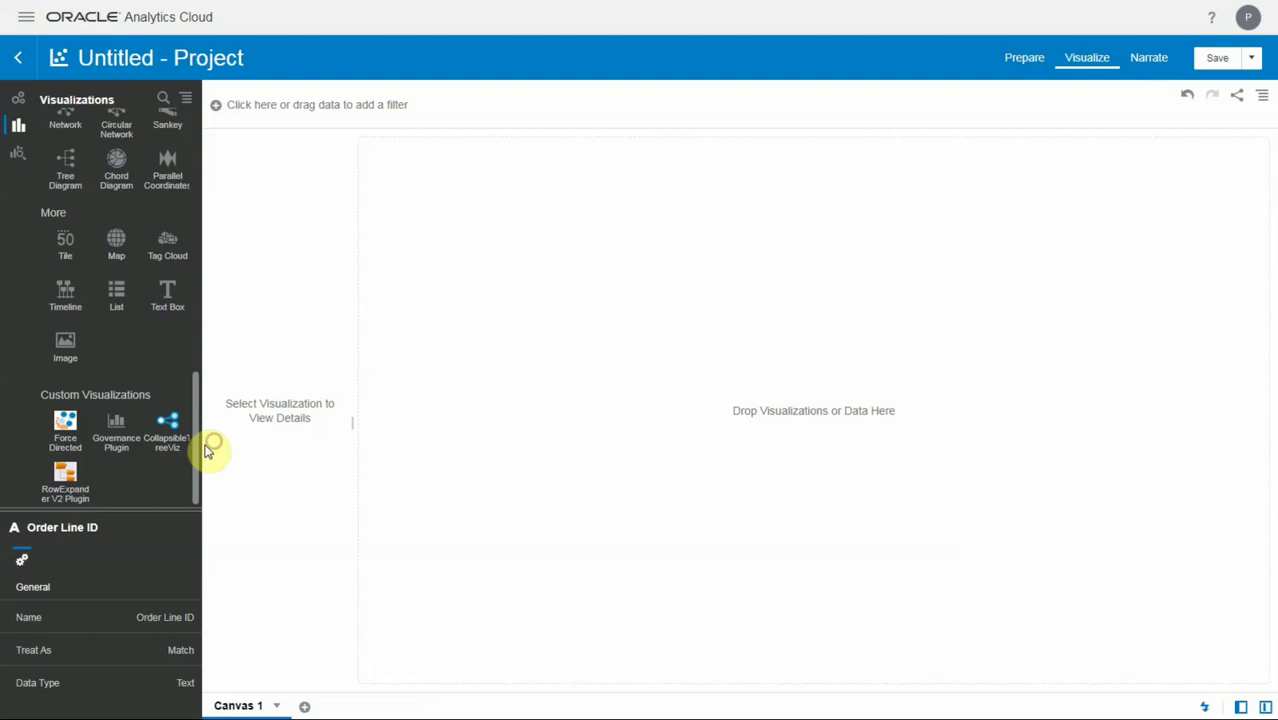
{"action": "left_click_drag", "start_coordinate": [107, 438], "coordinate": [420, 332]}
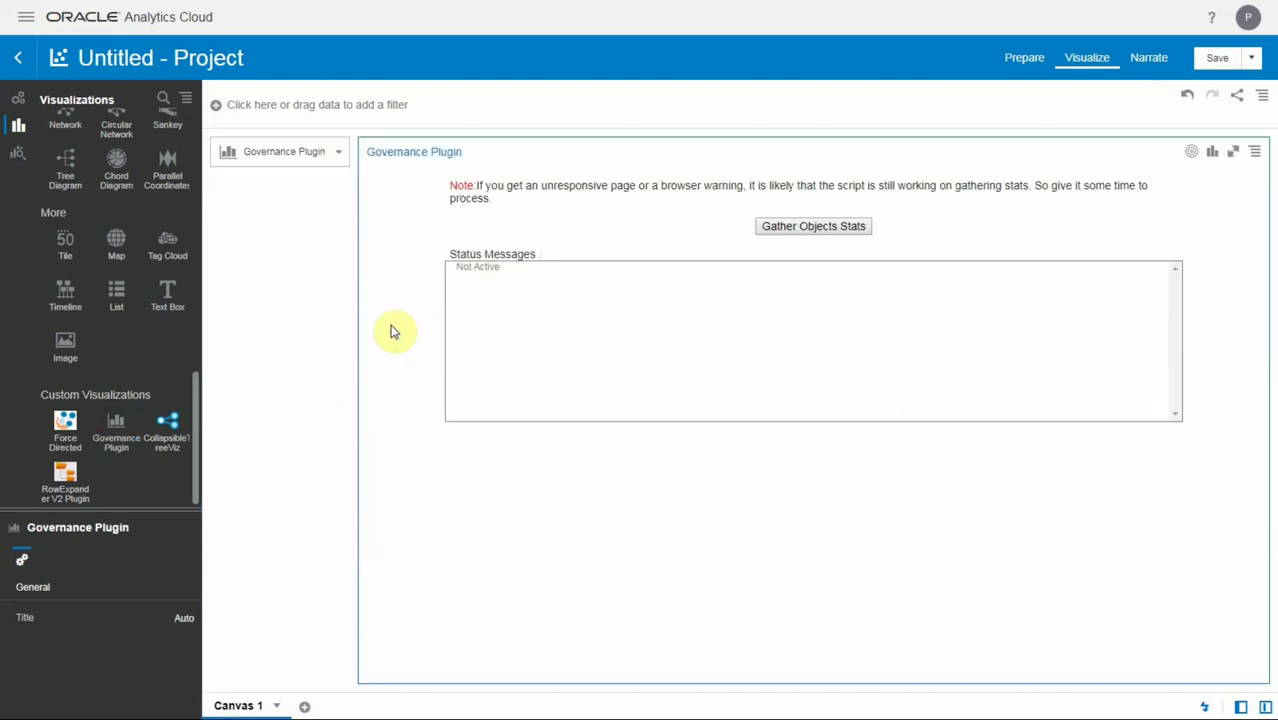
{"action": "key", "text": "F11"}
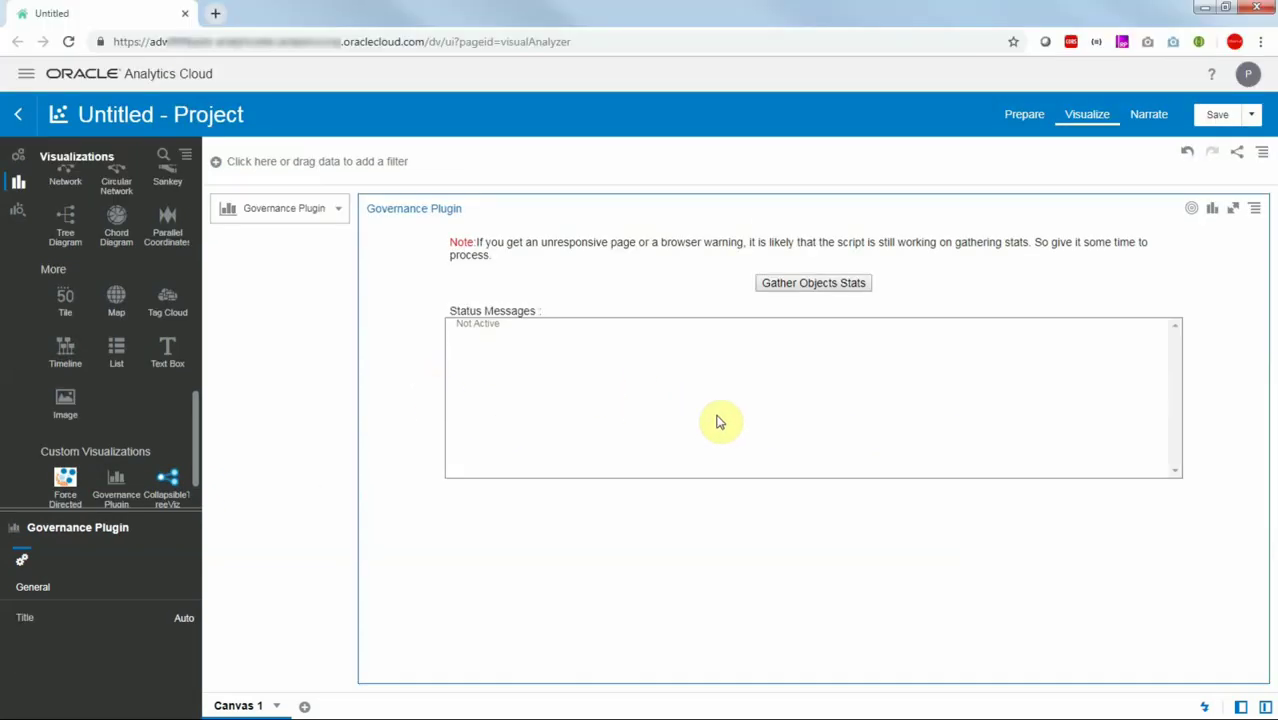
- Run Gather Objects Stats and always allow the site to download multiple files
{"action": "left_click", "coordinate": [820, 284]}
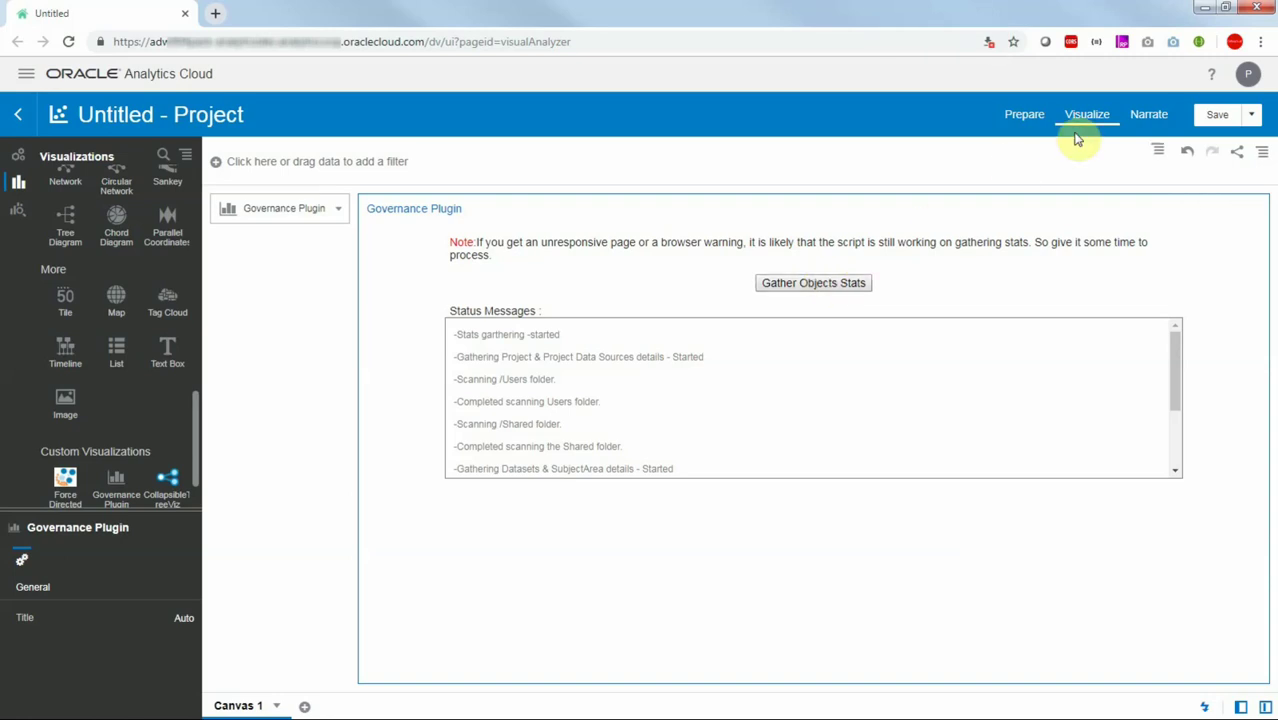
{"action": "left_click", "coordinate": [990, 44]}
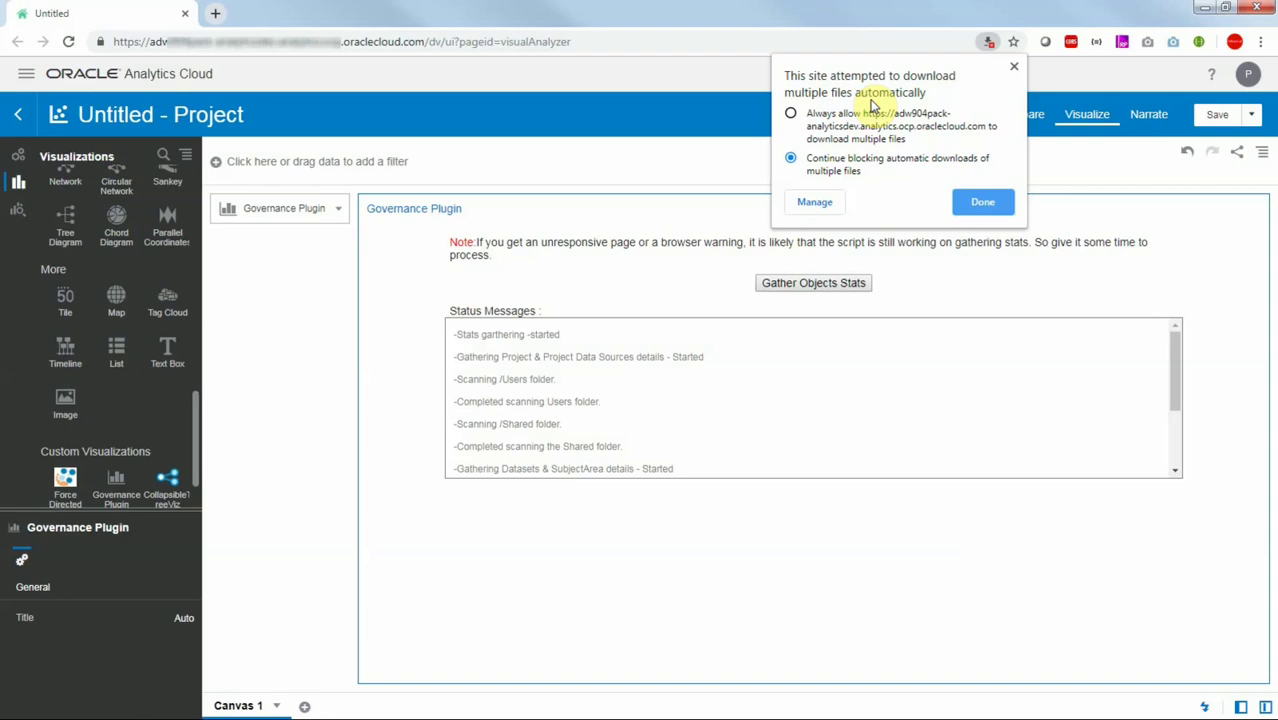
{"action": "left_click", "coordinate": [792, 115]}
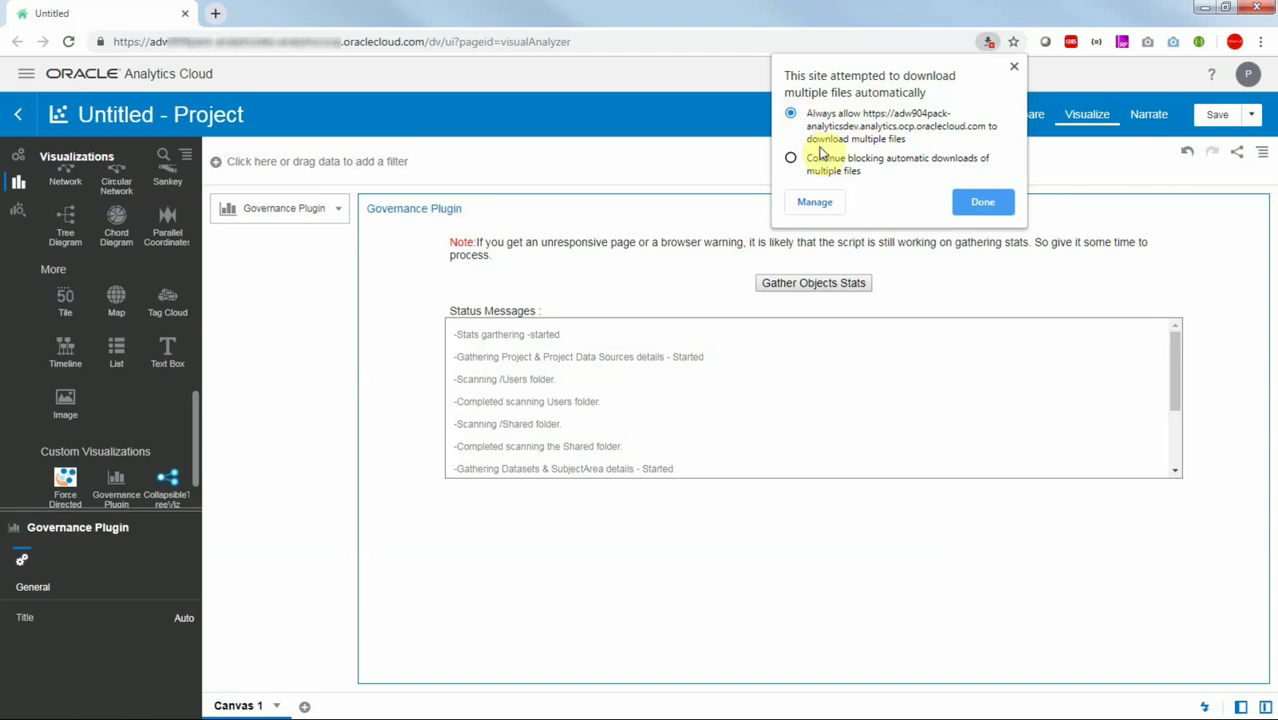
{"action": "left_click", "coordinate": [814, 205]}
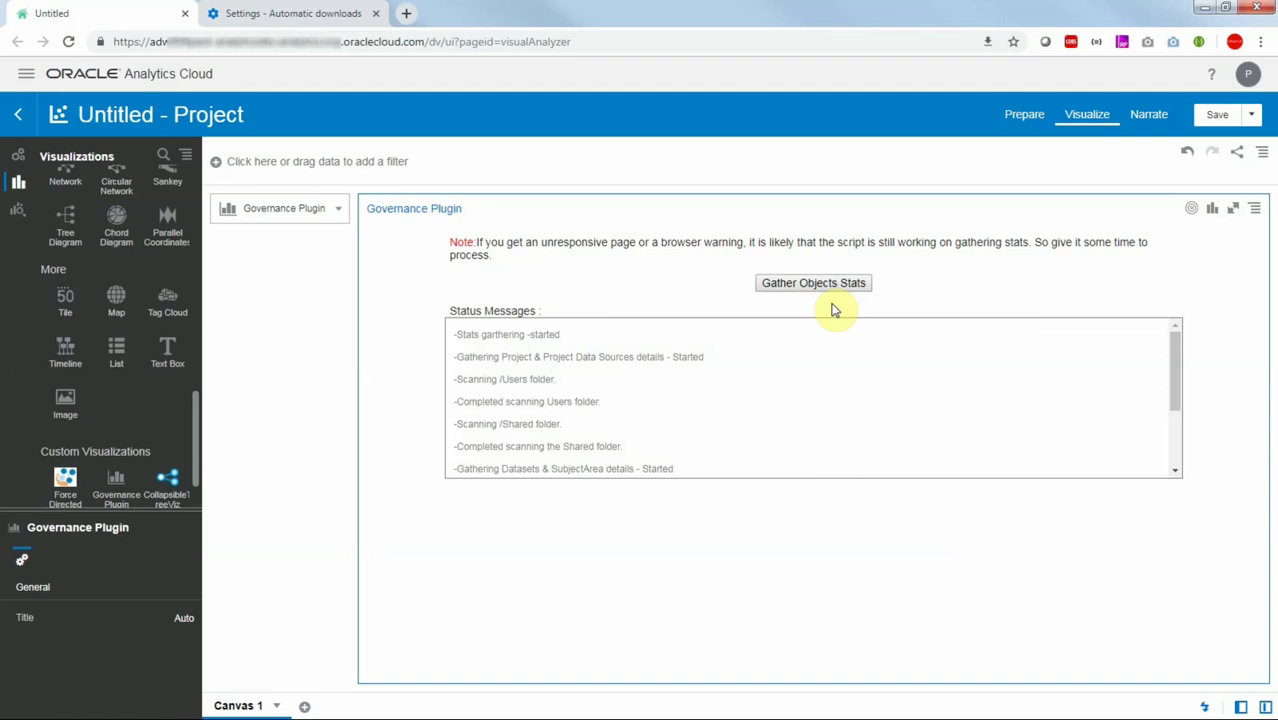
- Rerun Gather Objects Stats to download the SYS_ CSV files
{"action": "left_click", "coordinate": [828, 287]}
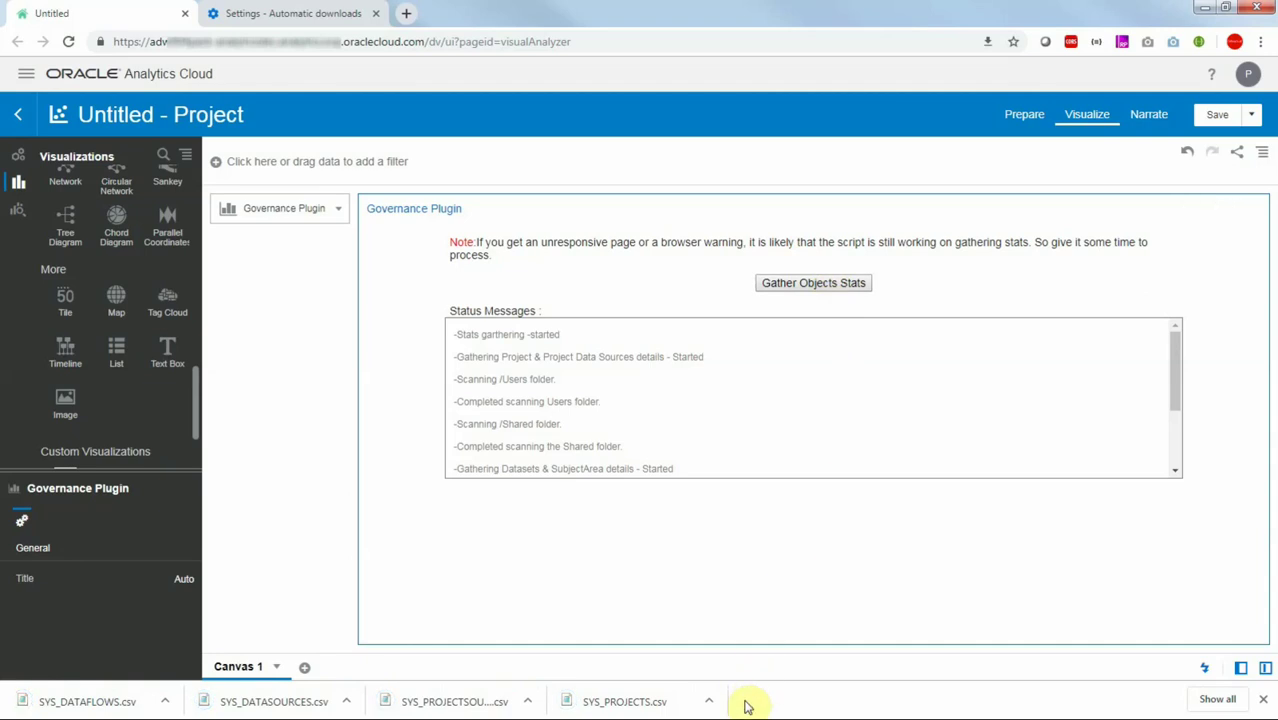
- Show all downloads to confirm the four SYS_ governance CSV files arrived
{"action": "left_click", "coordinate": [1216, 699]}
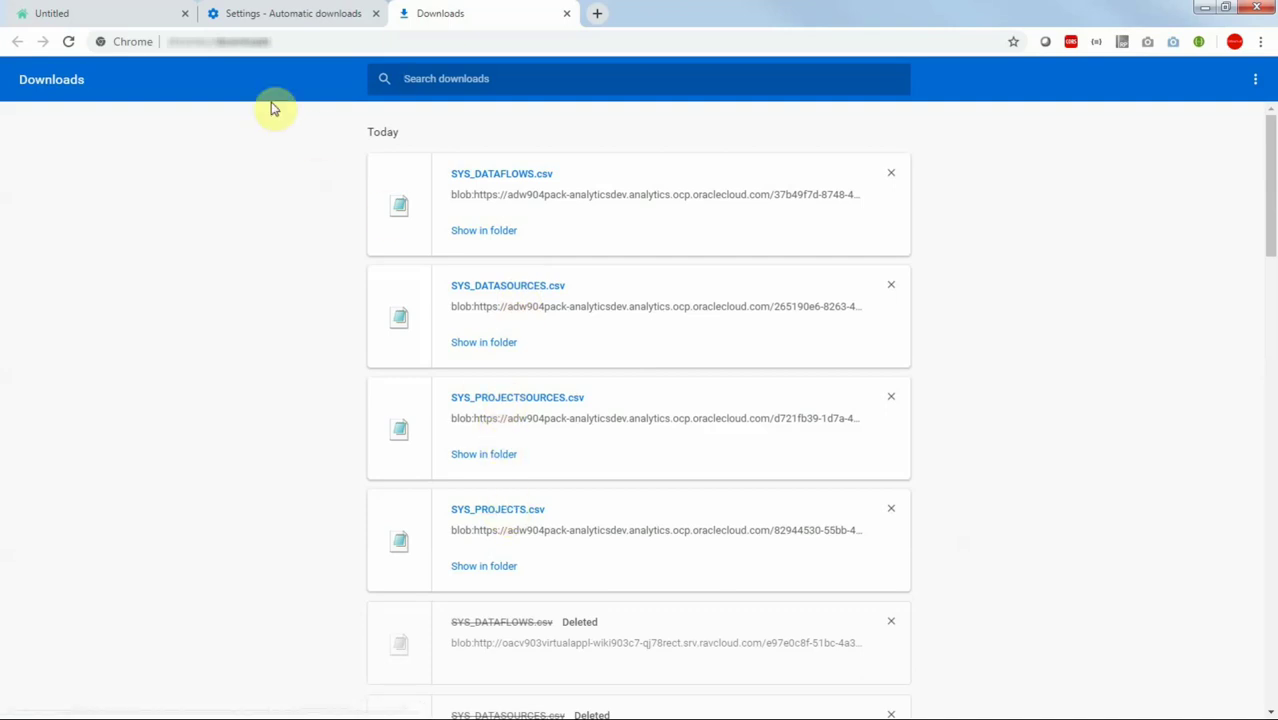
- Go to the Projects page, discarding the untitled project without saving
{"action": "left_click", "coordinate": [121, 10]}
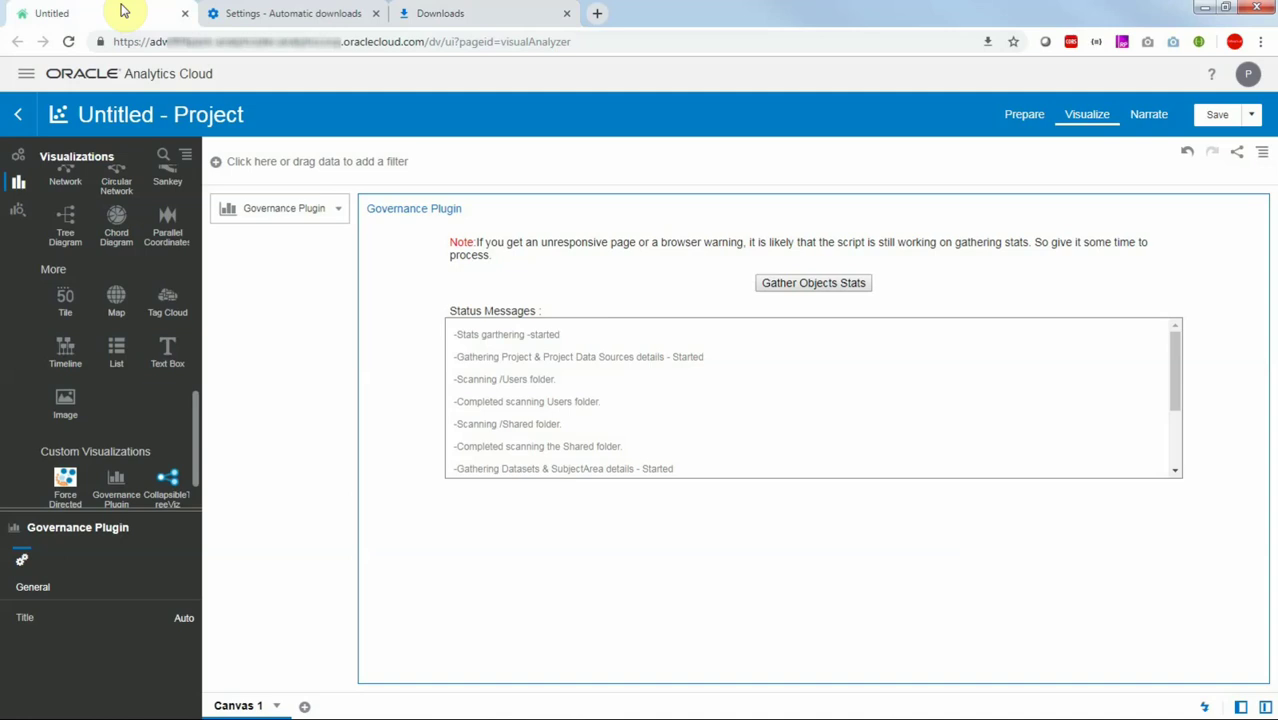
{"action": "left_click", "coordinate": [27, 80]}
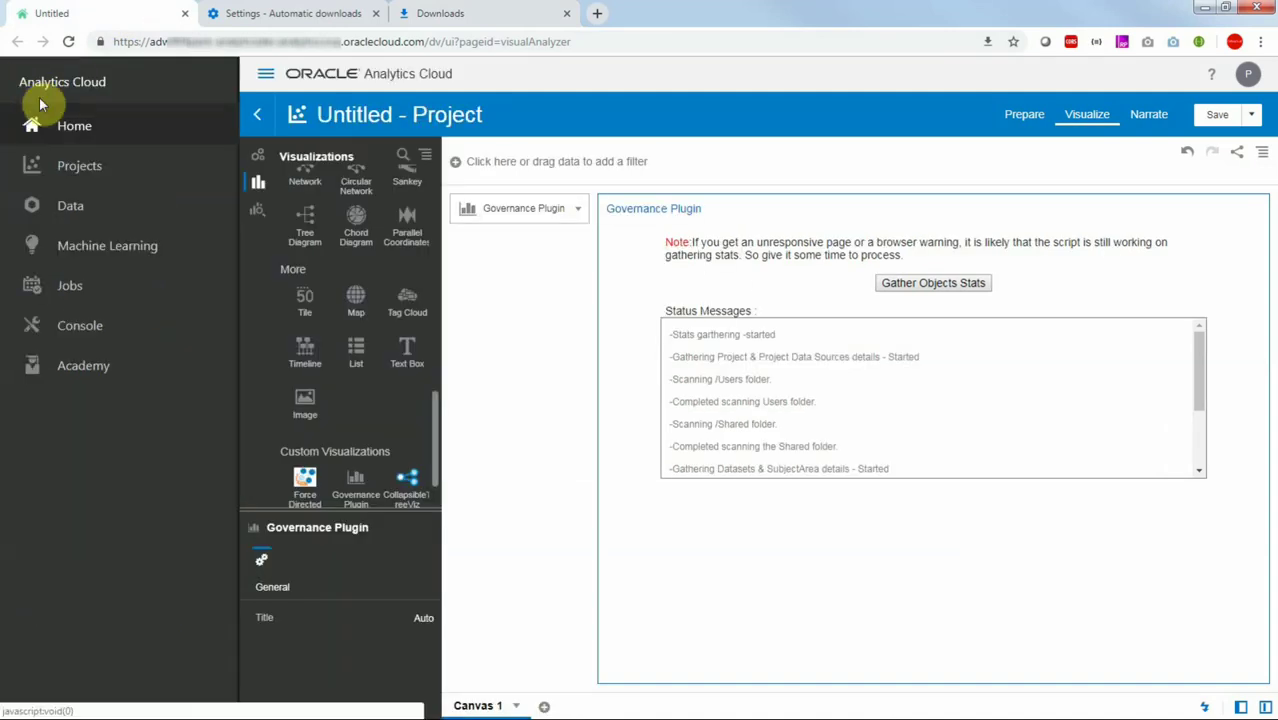
{"action": "left_click", "coordinate": [78, 167]}
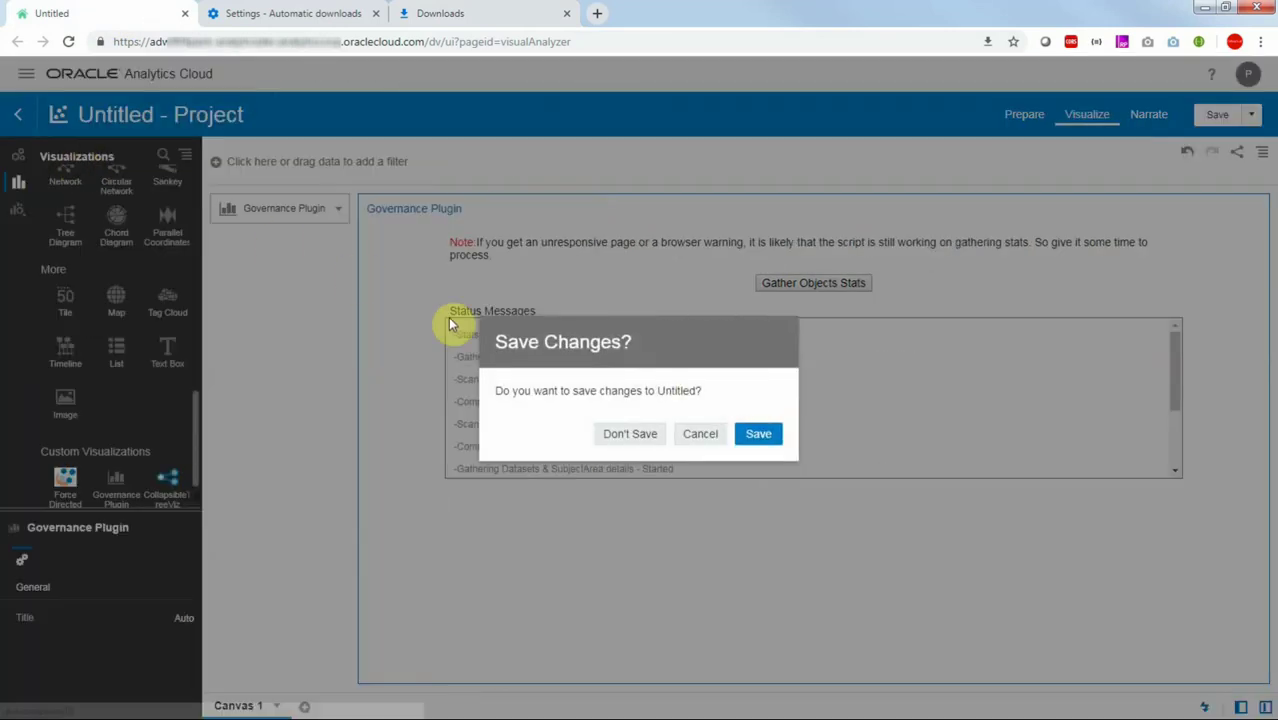
{"action": "left_click", "coordinate": [648, 436]}
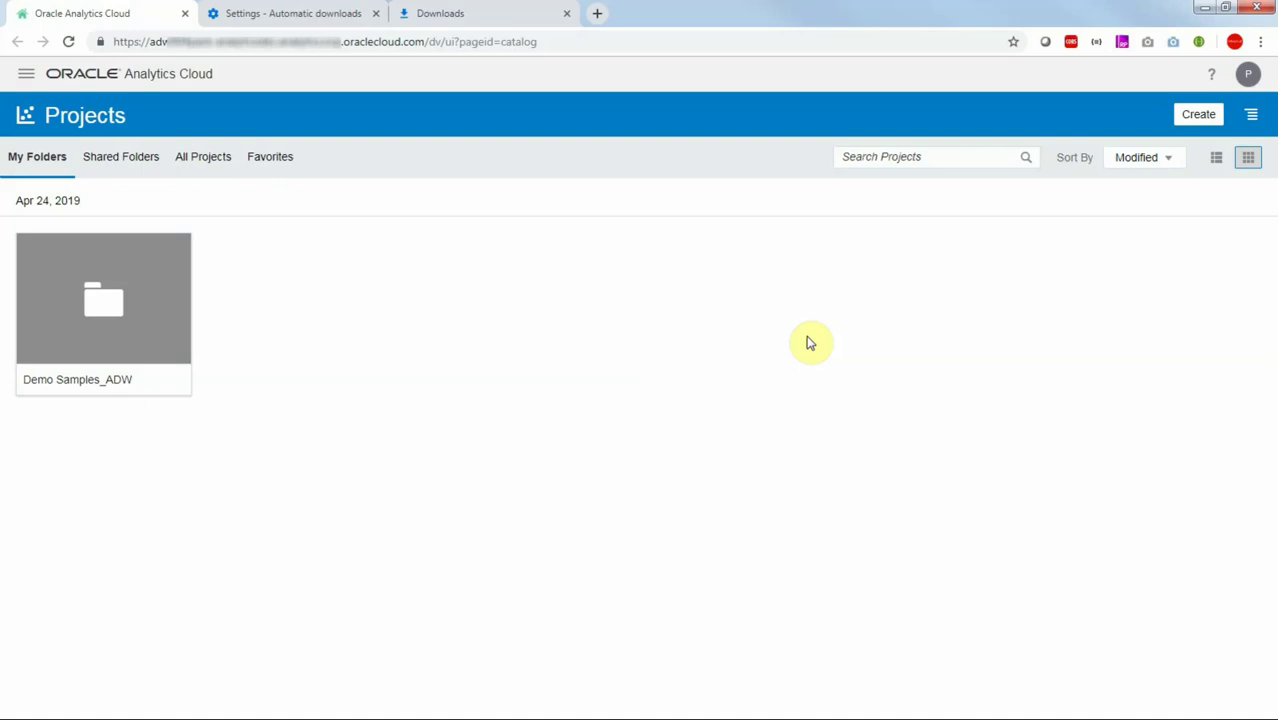
- Import DV Objects Governance.dva, replacing the existing copy
{"action": "left_click", "coordinate": [1250, 115]}
{"action": "left_click", "coordinate": [1205, 168]}
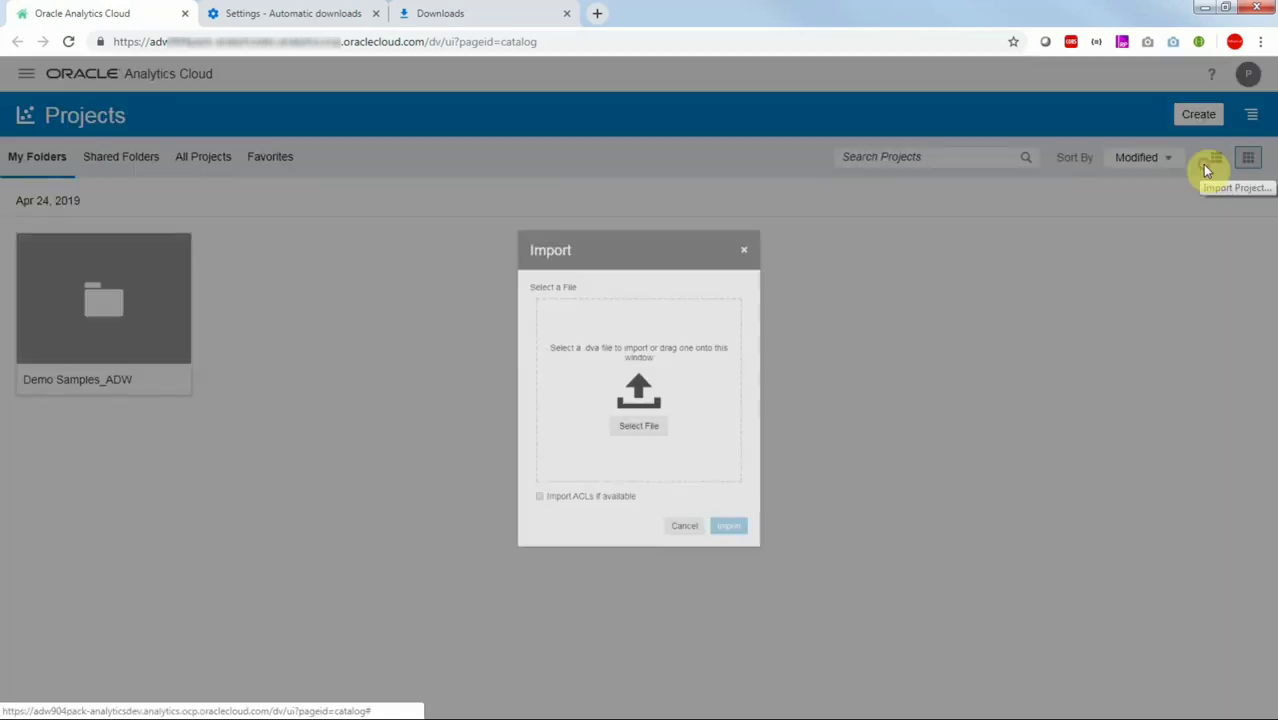
{"action": "left_click", "coordinate": [634, 443]}
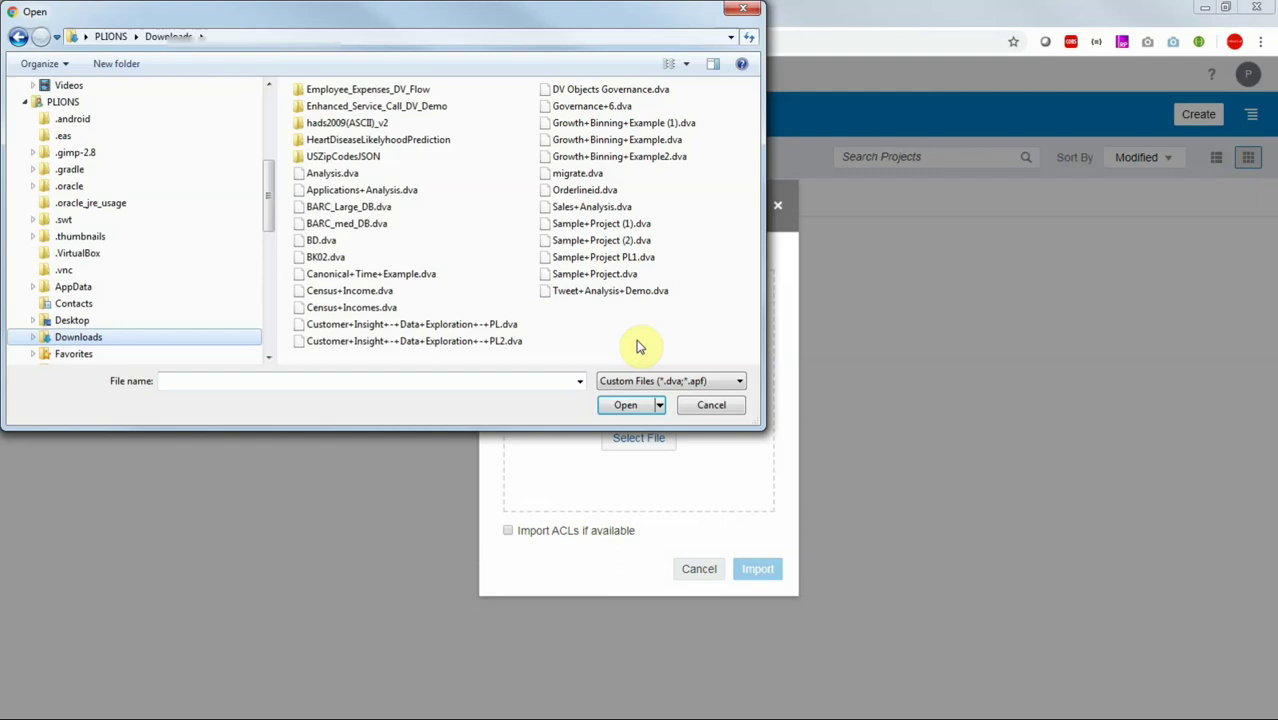
{"action": "left_click", "coordinate": [640, 90]}
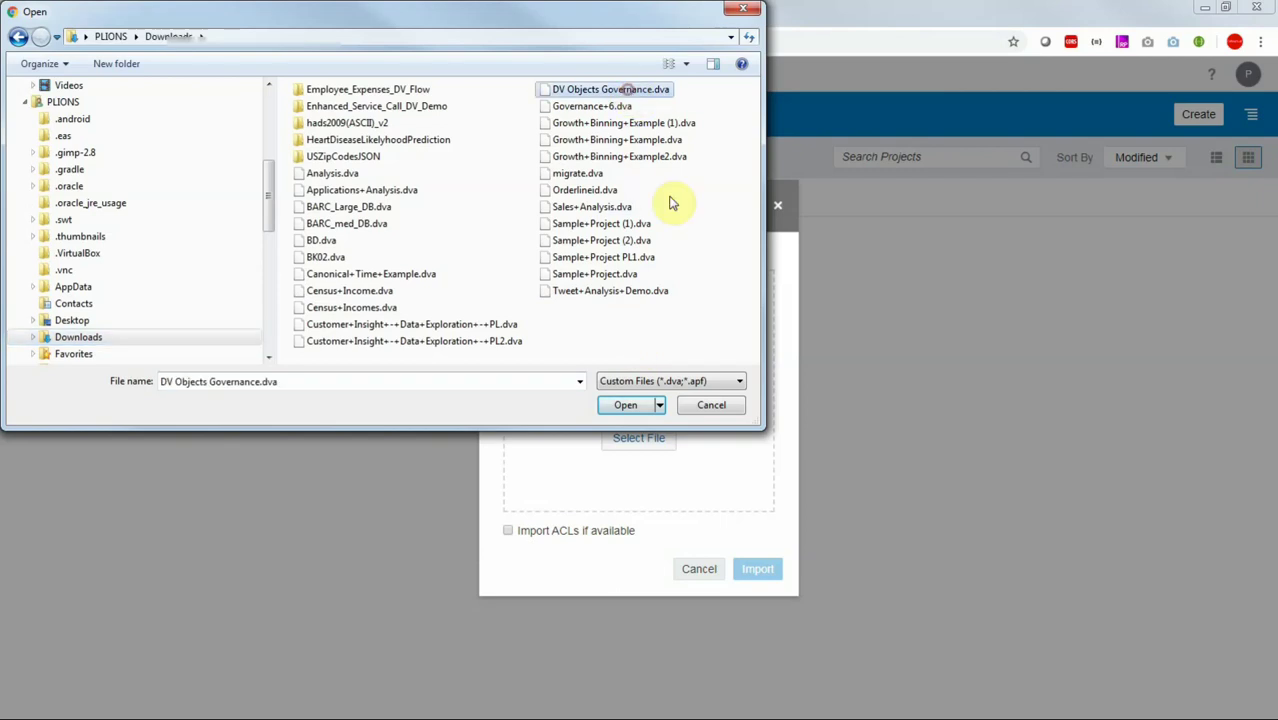
{"action": "left_click", "coordinate": [633, 414]}
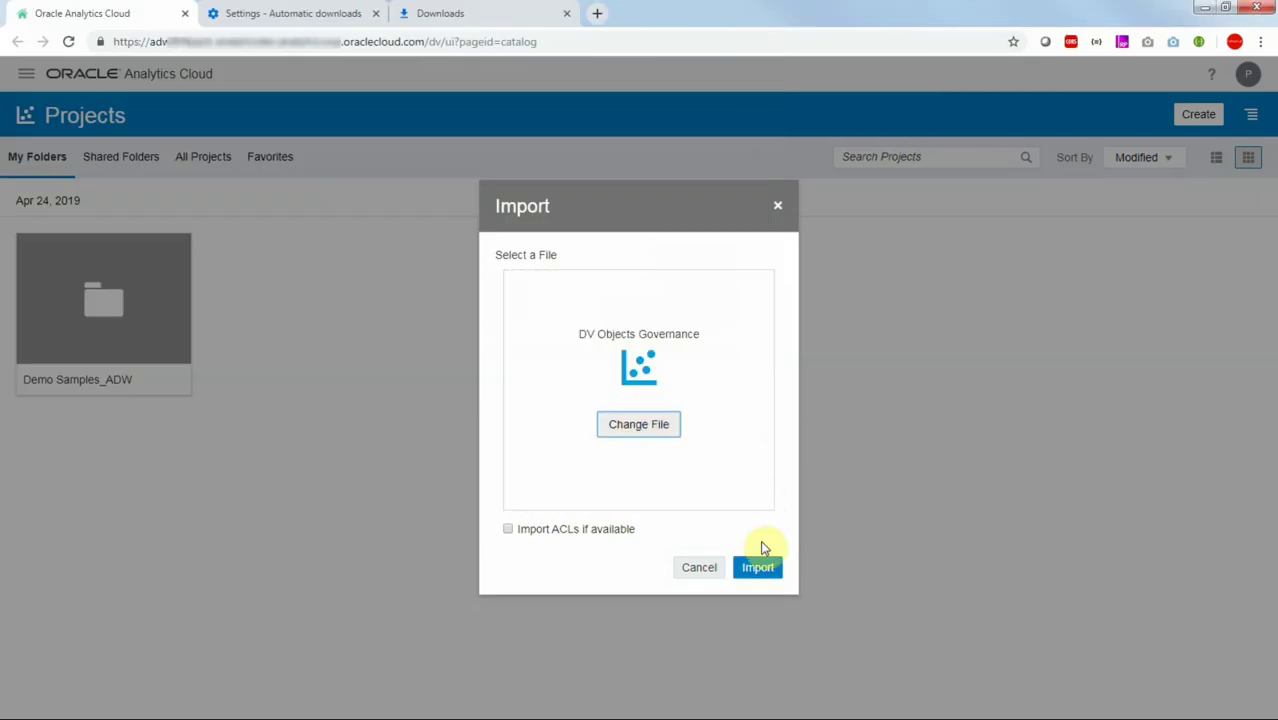
{"action": "left_click", "coordinate": [758, 568]}
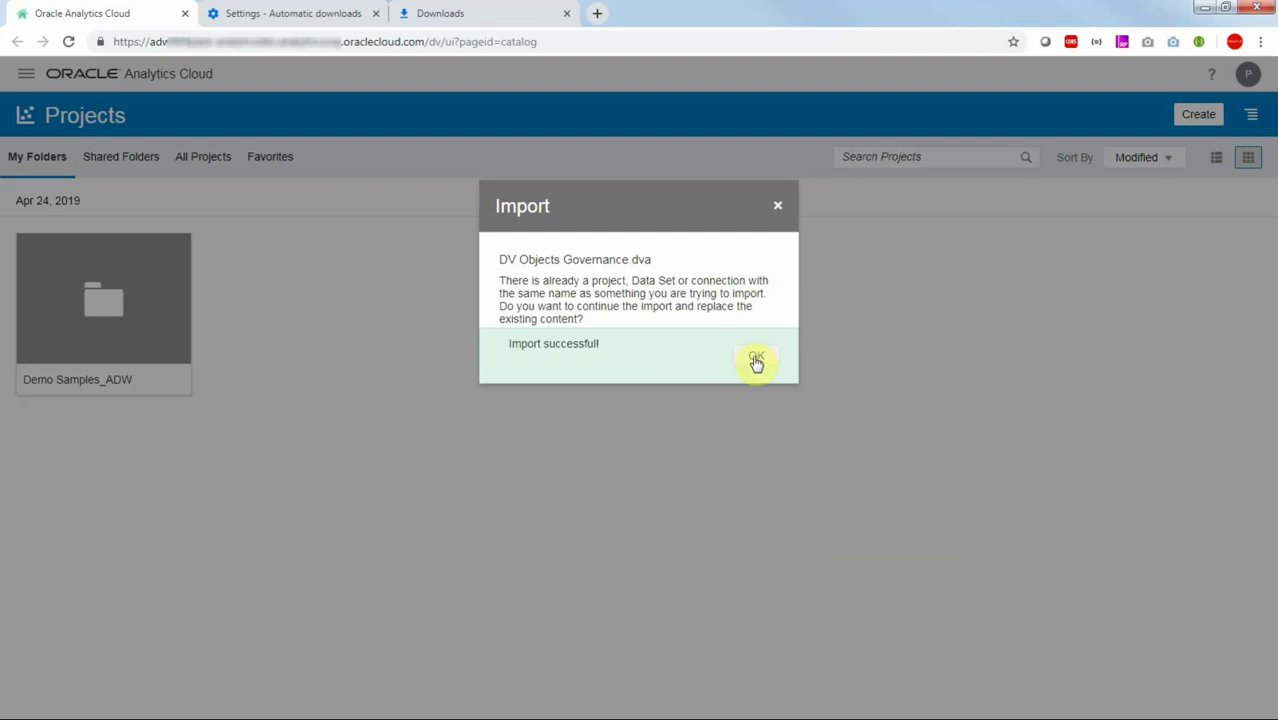
{"action": "left_click", "coordinate": [757, 362]}
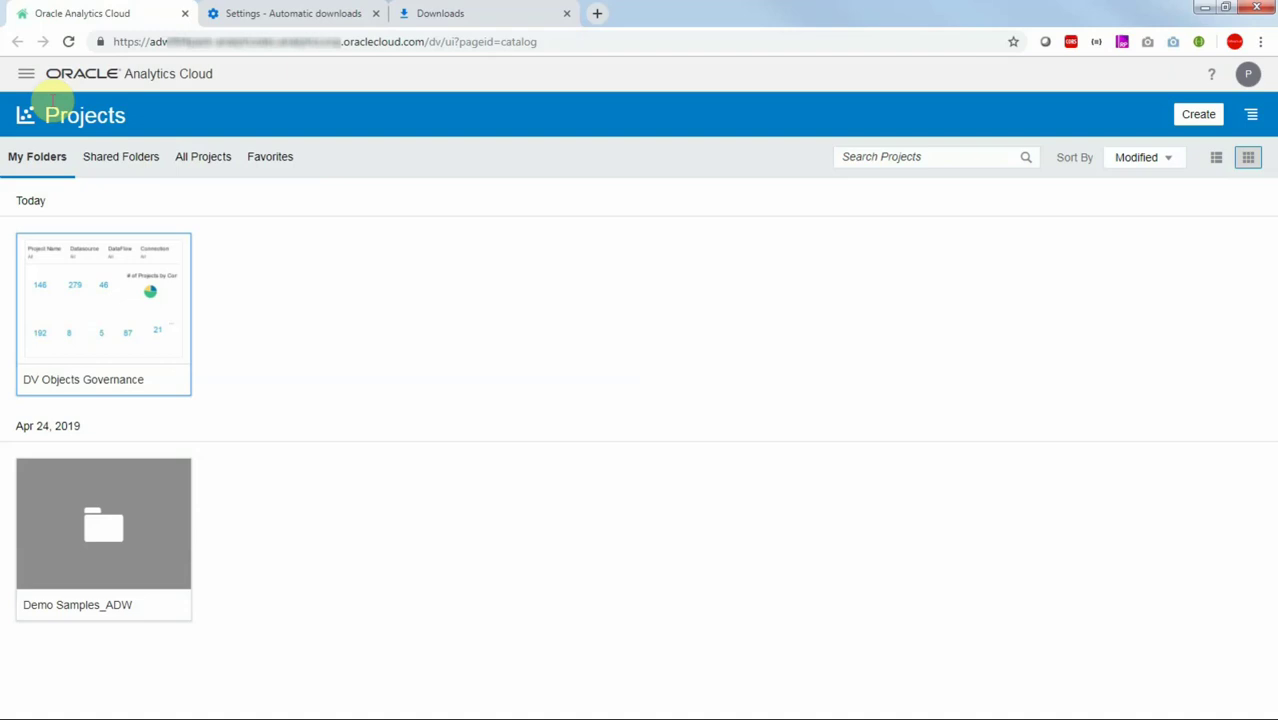
- Reload the SYS_PROJECTS data set from SYS_PROJECTS.csv
{"action": "left_click", "coordinate": [25, 75]}
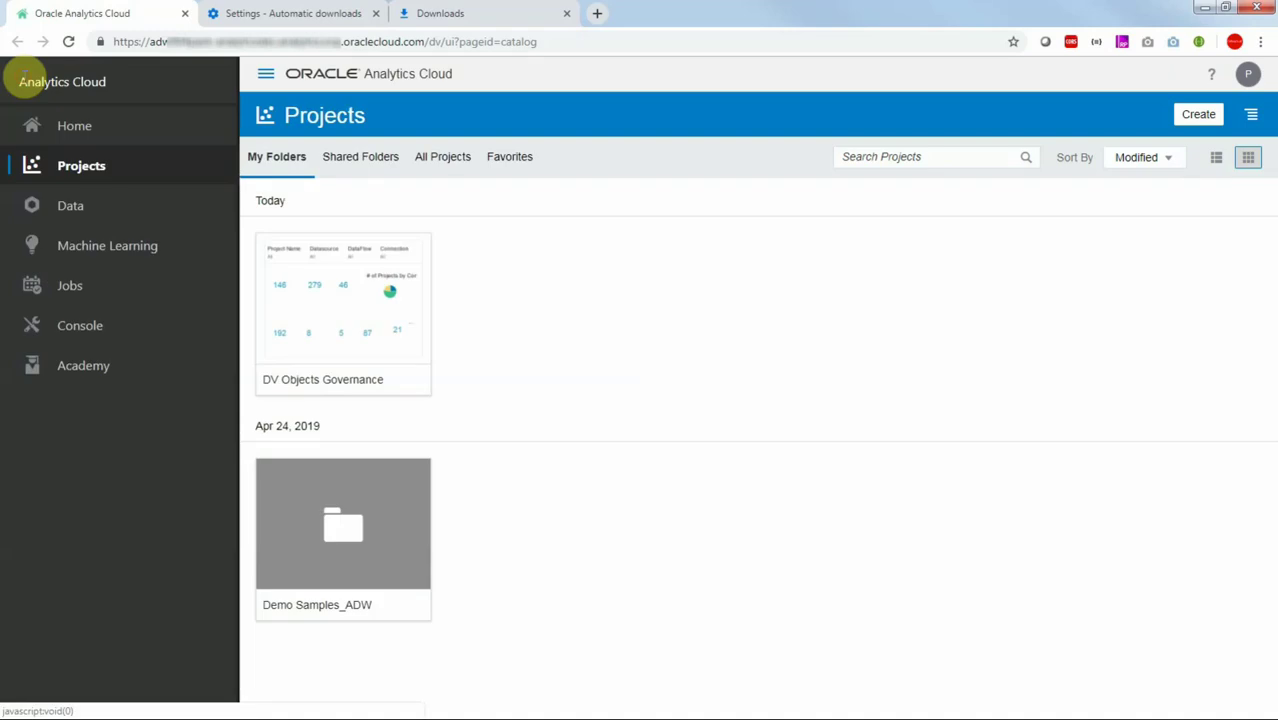
{"action": "left_click", "coordinate": [62, 207]}
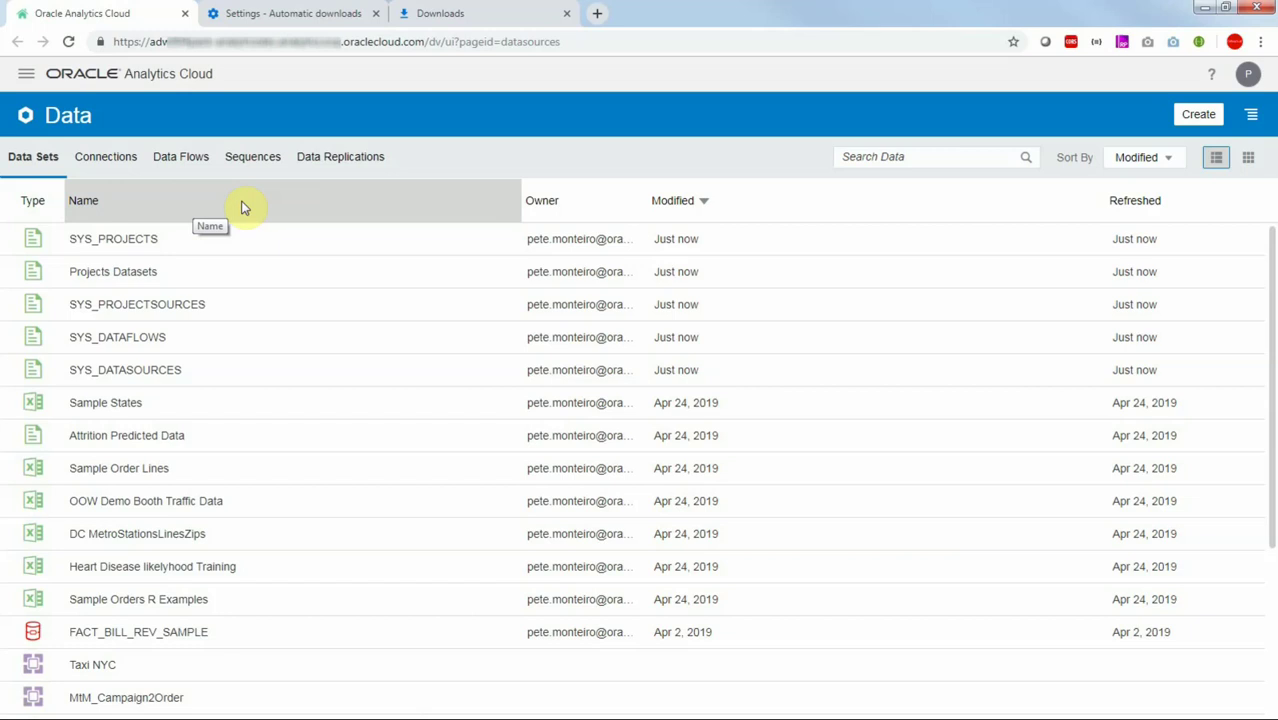
{"action": "right_click", "coordinate": [148, 242]}
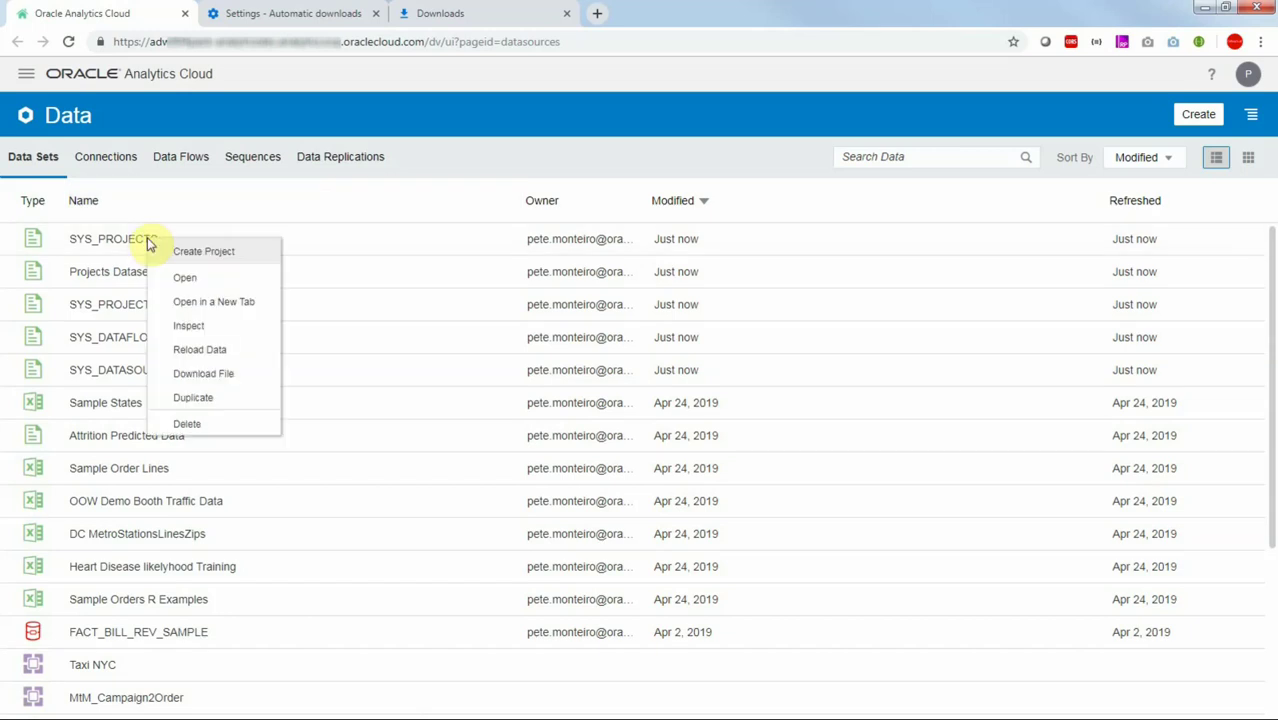
{"action": "left_click", "coordinate": [210, 351]}
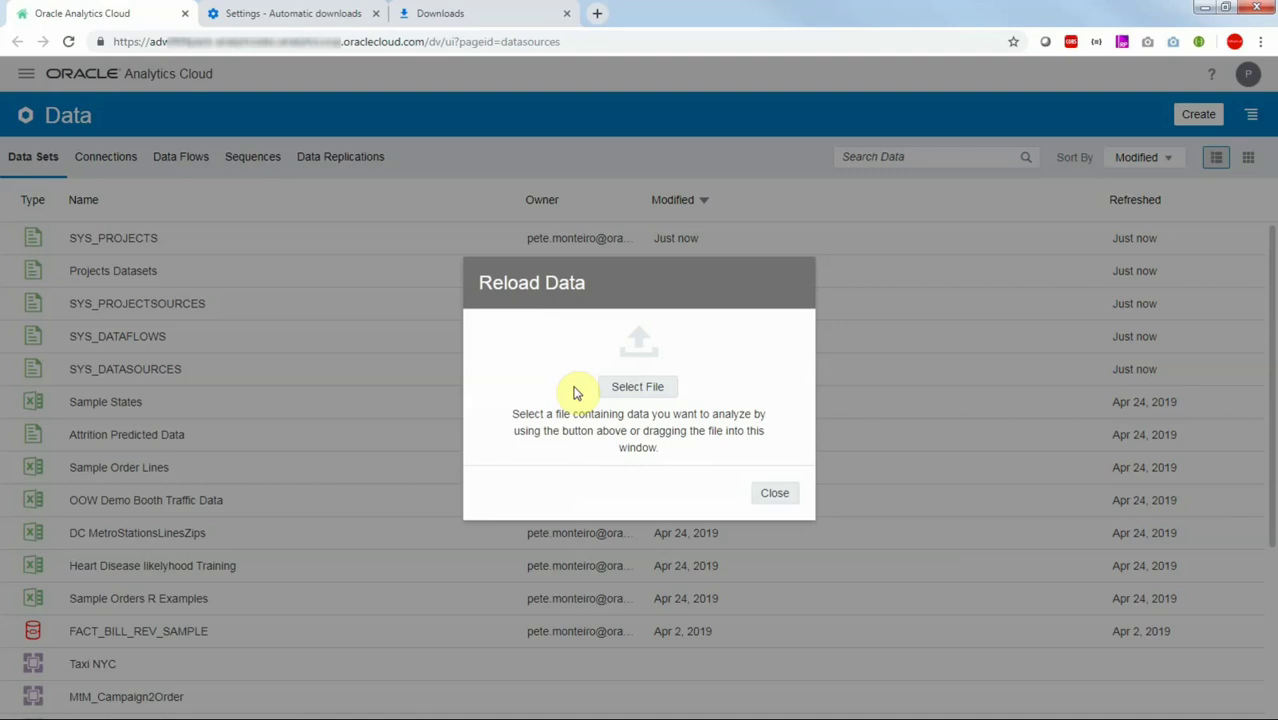
{"action": "left_click", "coordinate": [637, 387]}
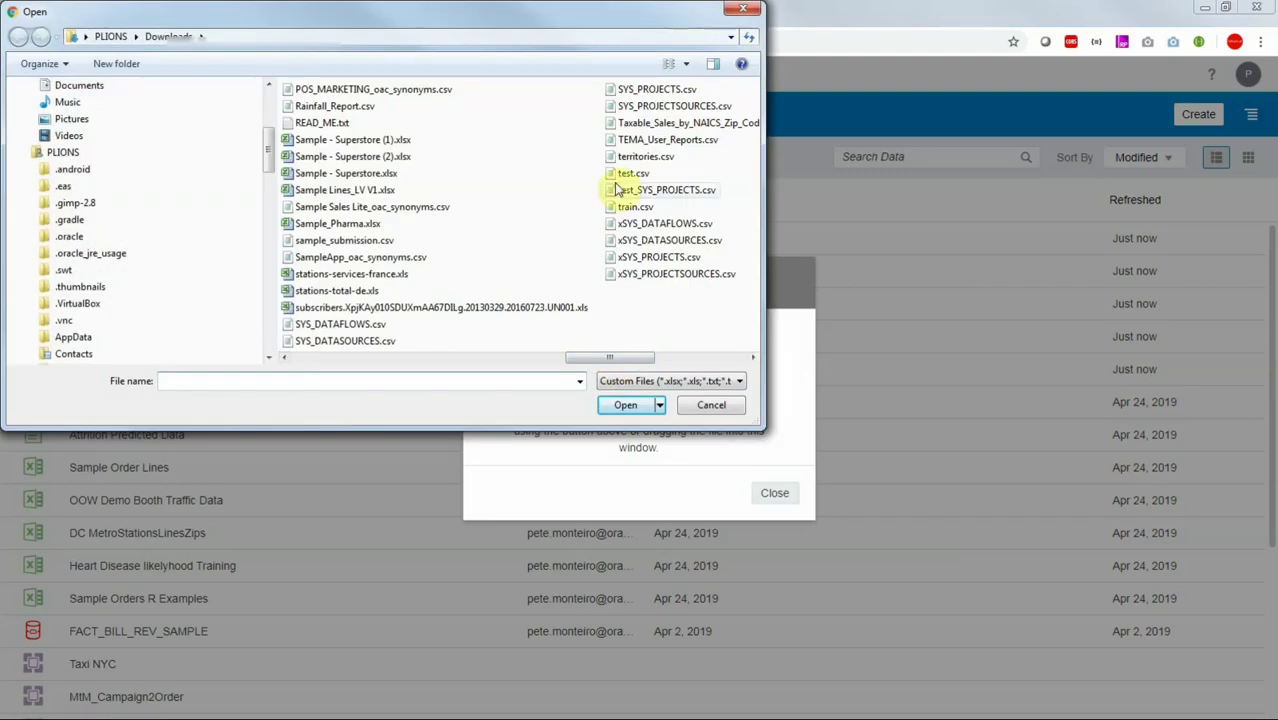
{"action": "left_click", "coordinate": [627, 95]}
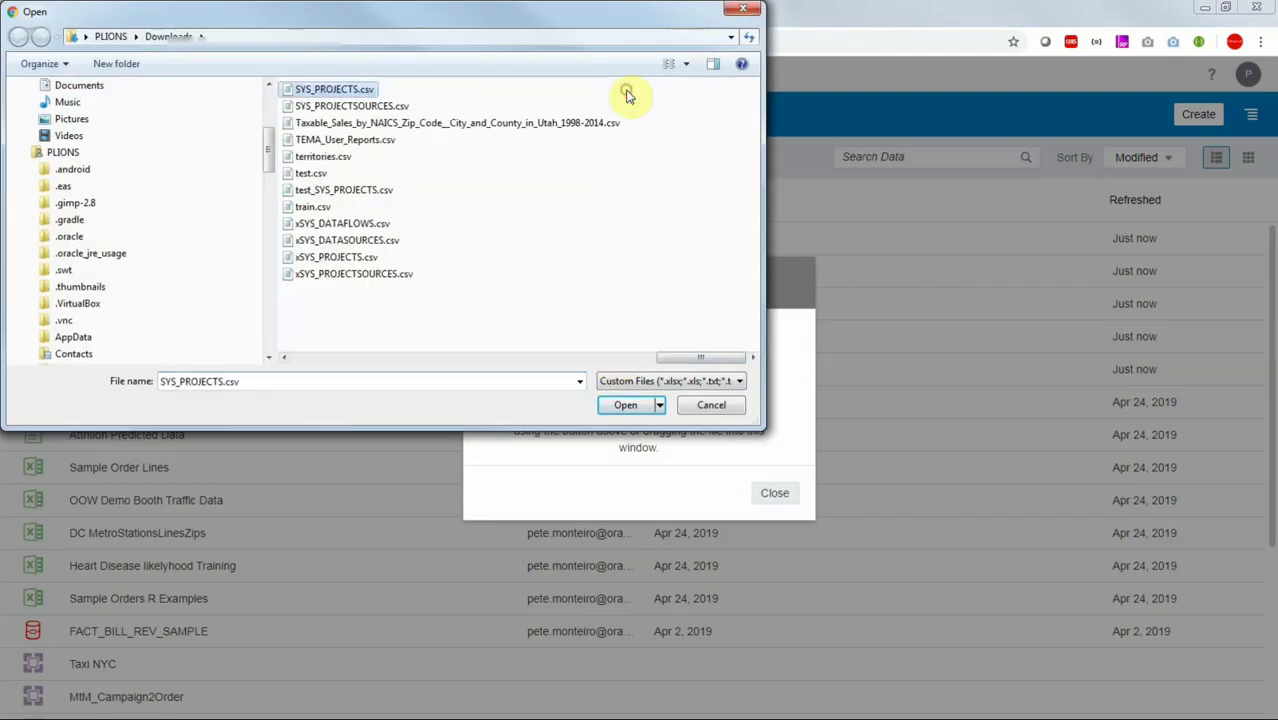
{"action": "left_click", "coordinate": [626, 406]}
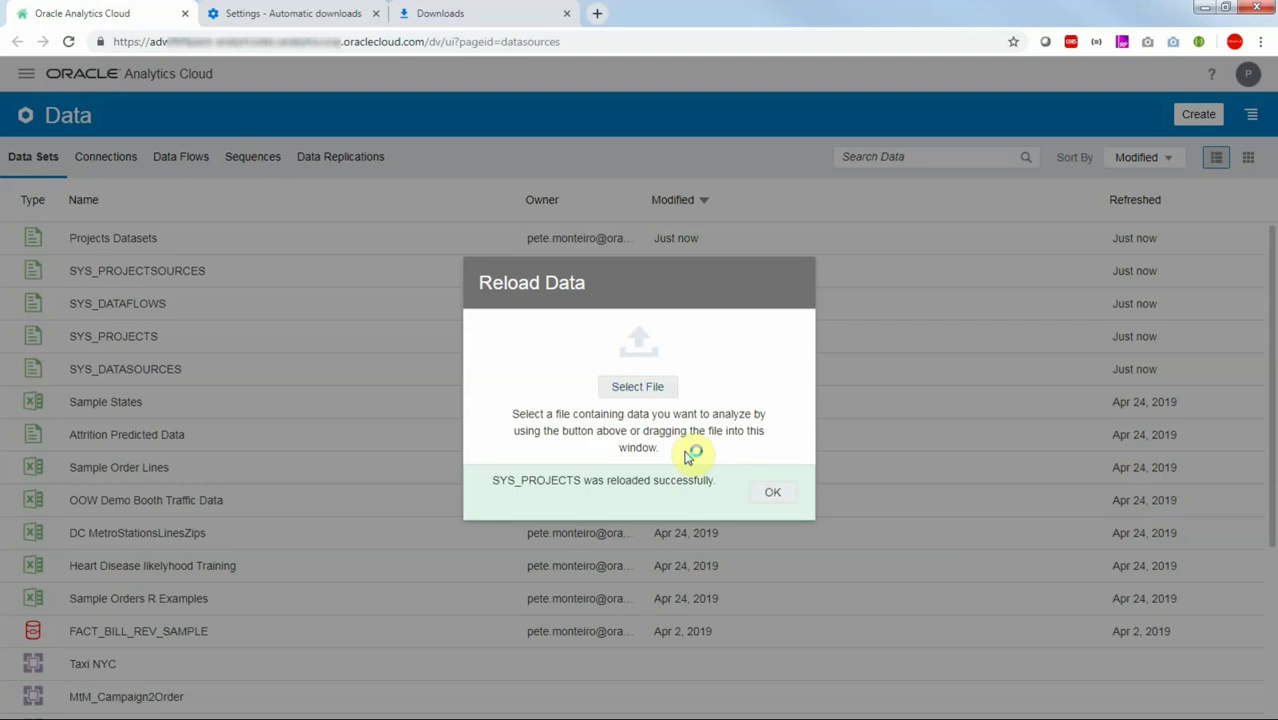
{"action": "left_click", "coordinate": [771, 500]}
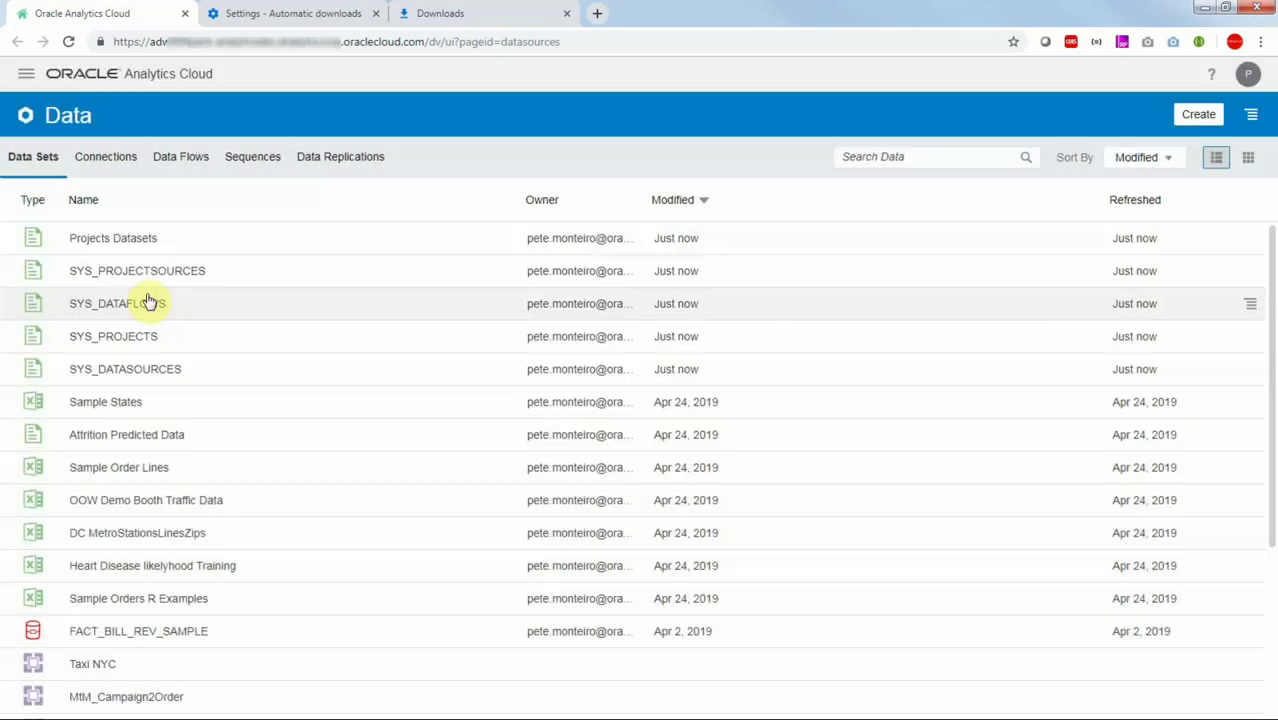
- Reload the SYS_DATASOURCES data set from SYS_DATASOURCES.csv
{"action": "right_click", "coordinate": [150, 369]}
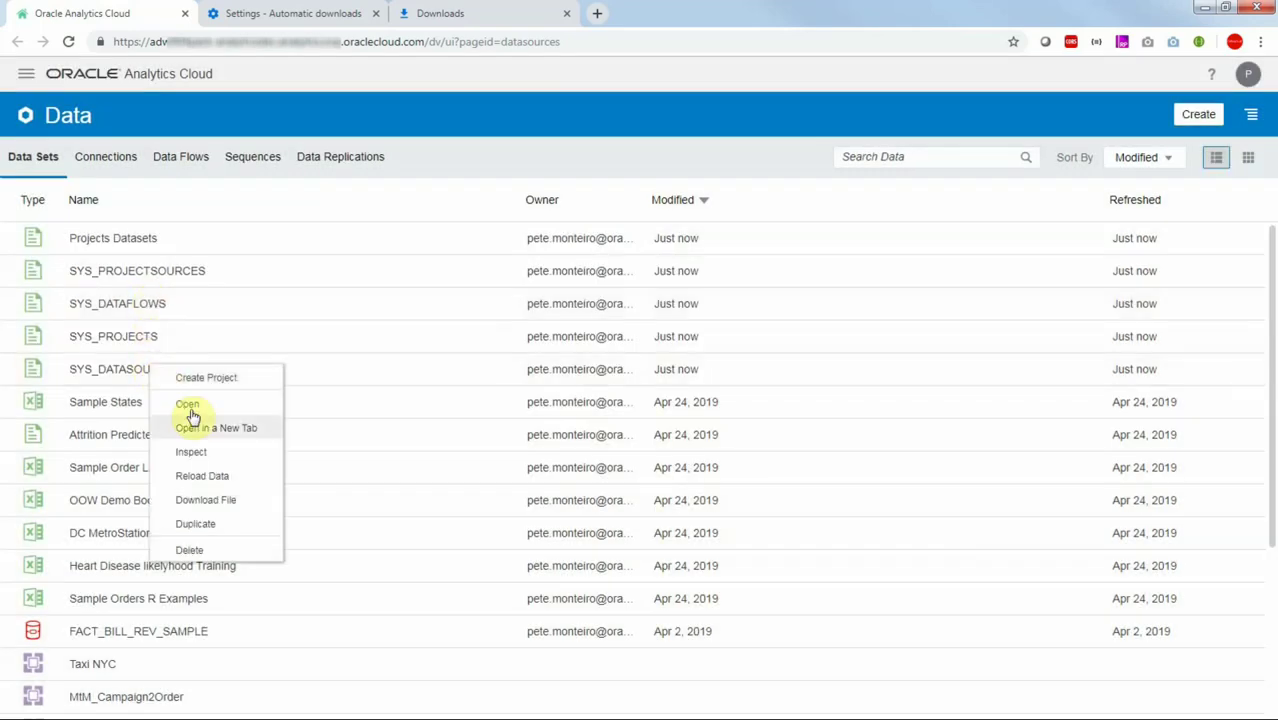
{"action": "left_click", "coordinate": [214, 474]}
{"action": "left_click", "coordinate": [625, 398]}
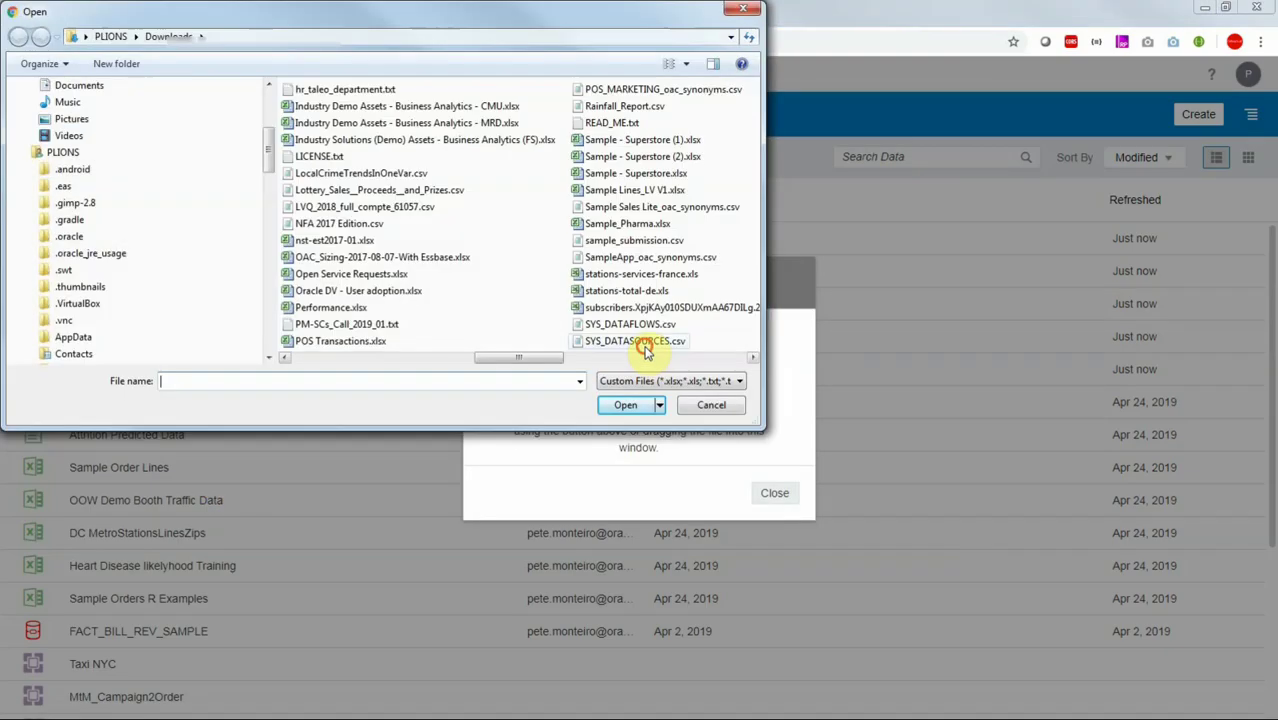
{"action": "left_click", "coordinate": [662, 340]}
{"action": "left_click", "coordinate": [650, 404]}
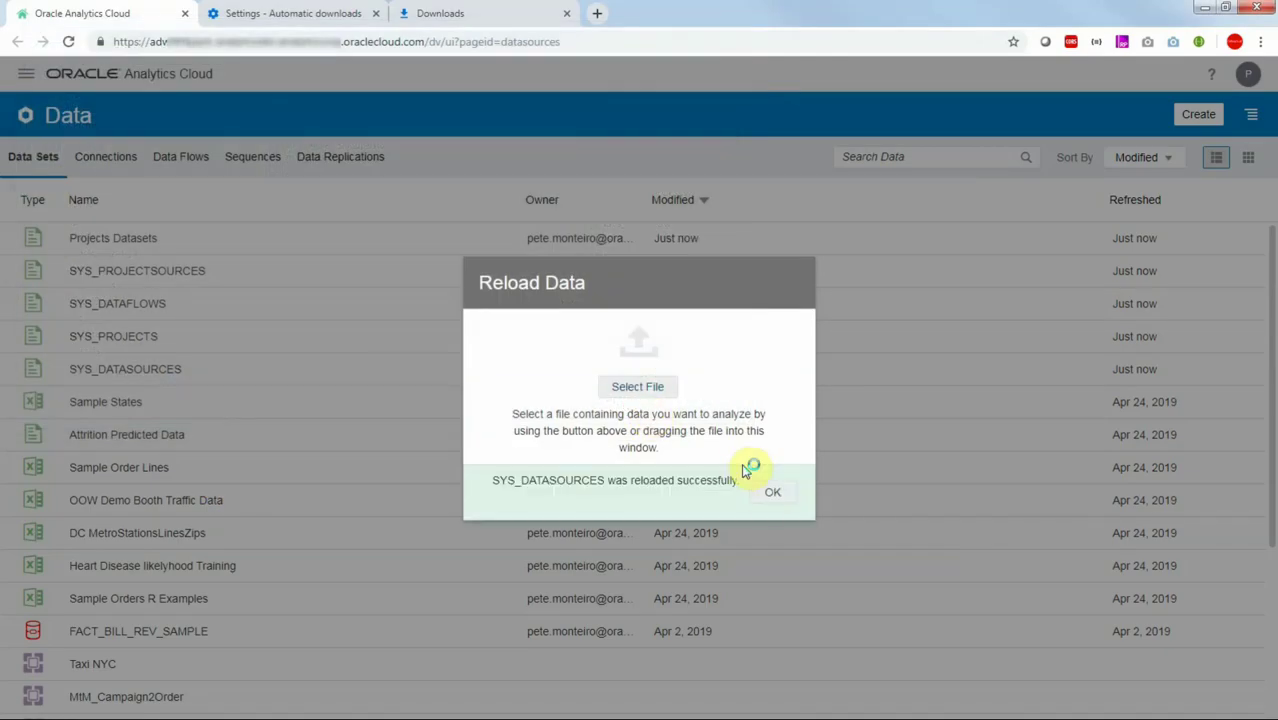
{"action": "left_click", "coordinate": [770, 497]}
- Reload the SYS_DATAFLOWS data set from SYS_DATAFLOWS.csv
{"action": "right_click", "coordinate": [108, 306]}
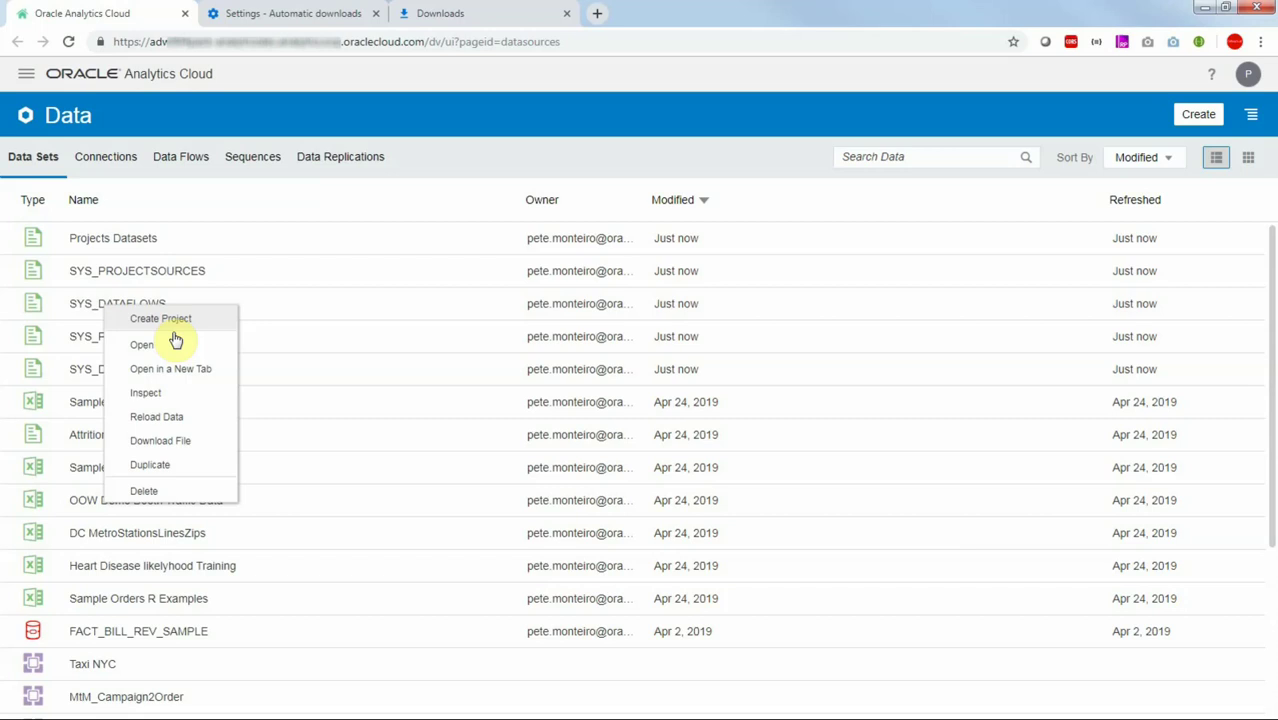
{"action": "left_click", "coordinate": [176, 416]}
{"action": "left_click", "coordinate": [655, 393]}
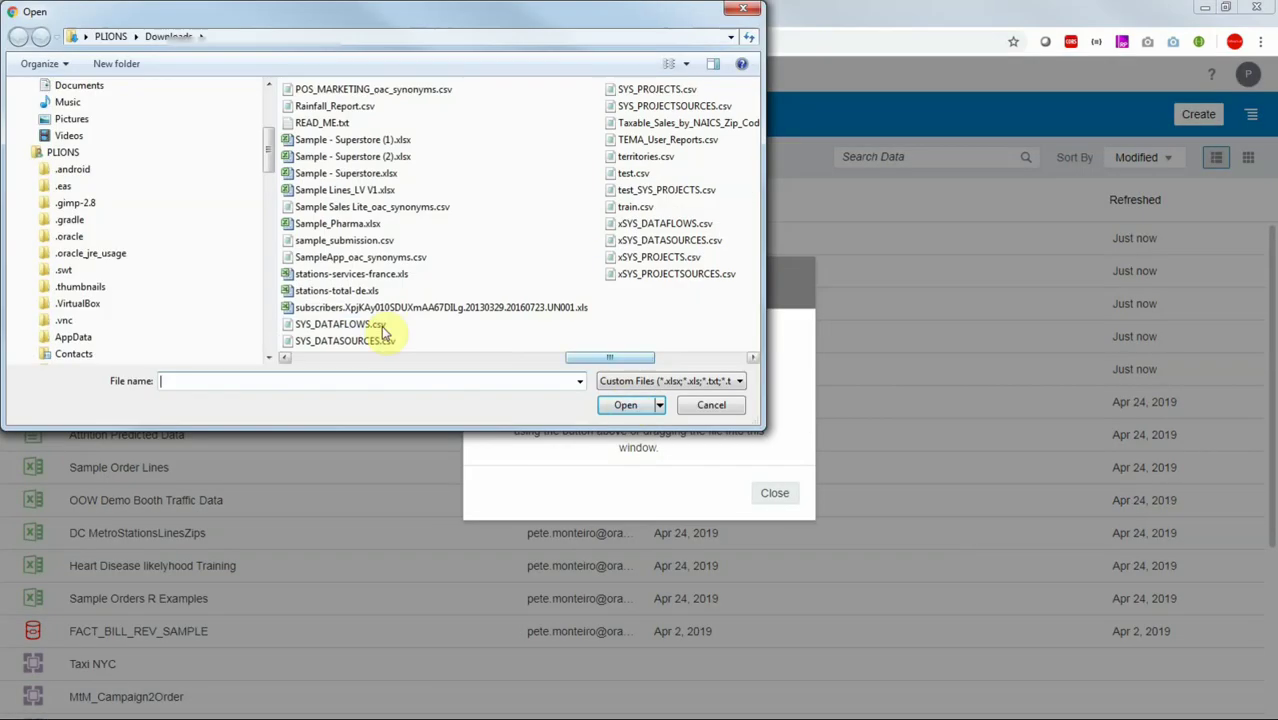
{"action": "left_click", "coordinate": [370, 325]}
{"action": "left_click", "coordinate": [627, 405]}
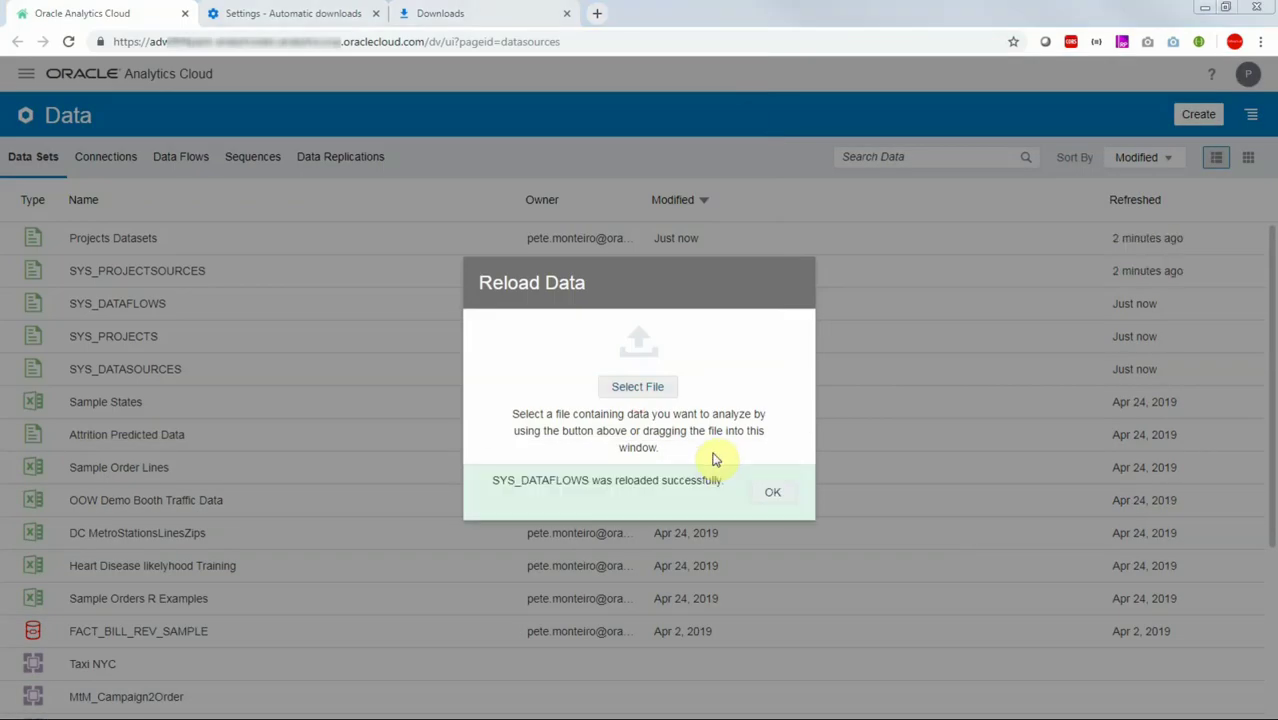
{"action": "left_click", "coordinate": [772, 492]}
- Reload the SYS_PROJECTSOURCES data set from SYS_PROJECTSOURCES.csv
{"action": "right_click", "coordinate": [114, 275]}
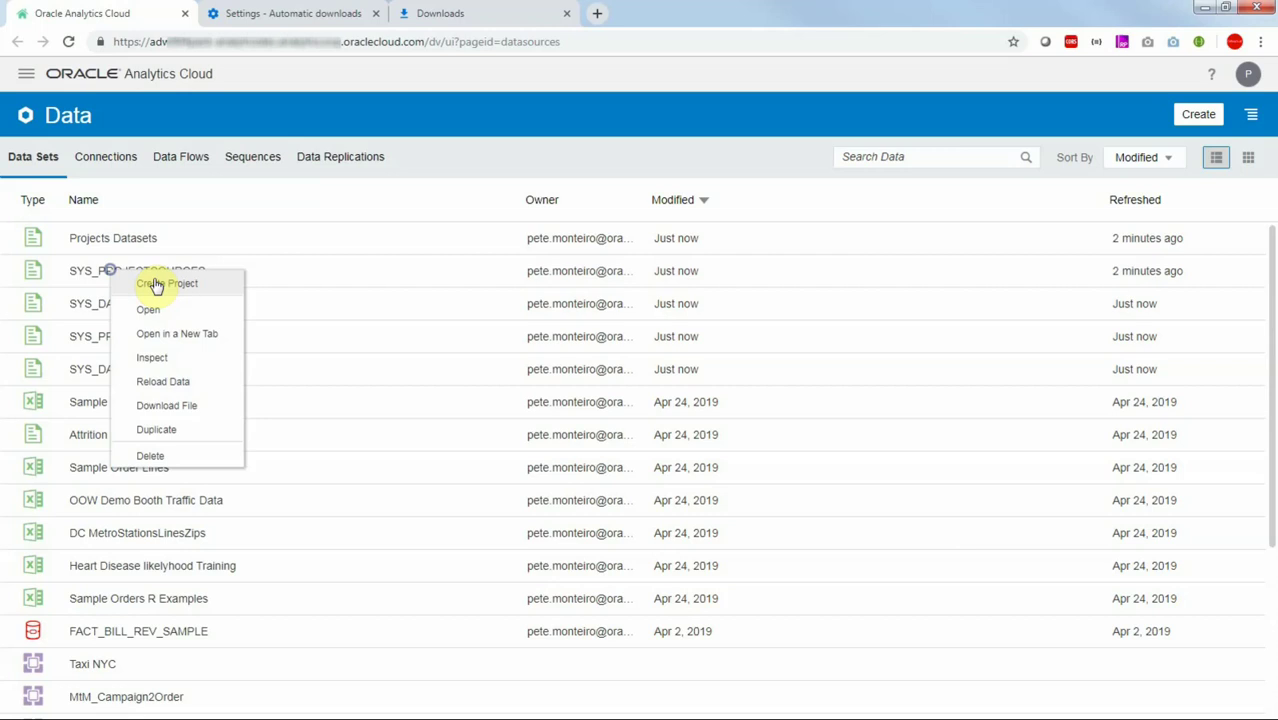
{"action": "left_click", "coordinate": [168, 381]}
{"action": "left_click", "coordinate": [655, 385]}
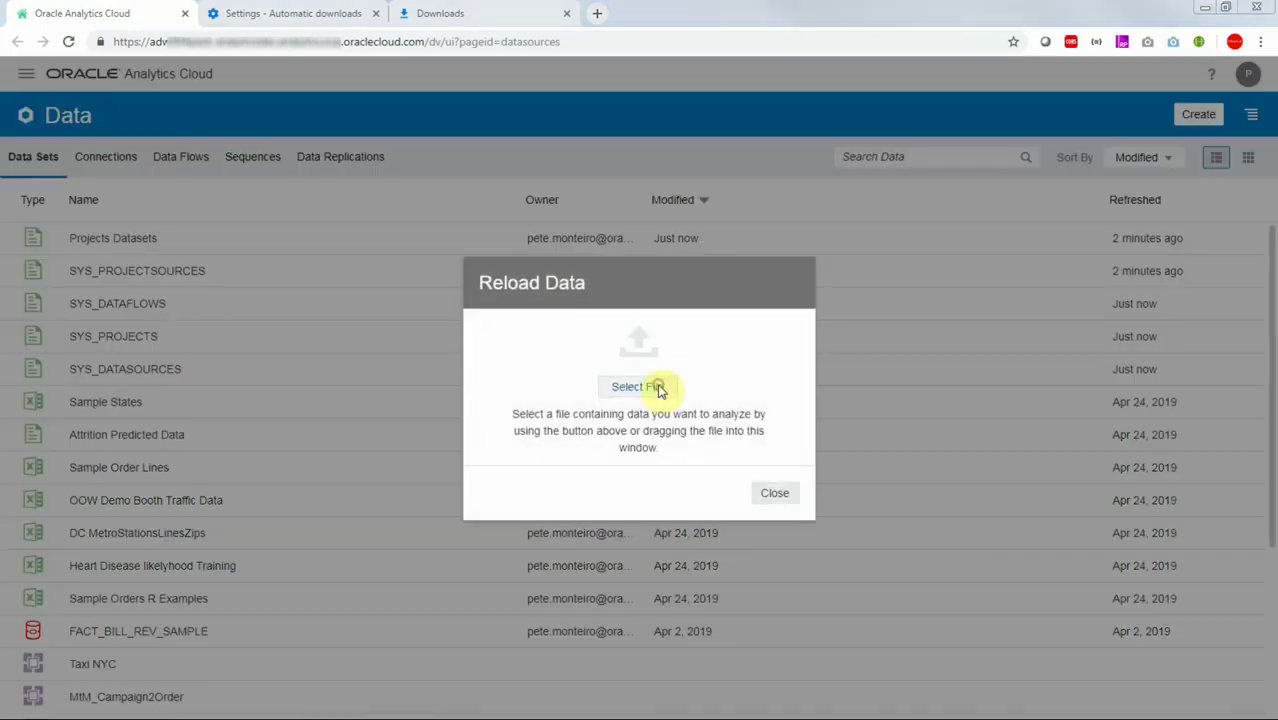
{"action": "left_click", "coordinate": [695, 110]}
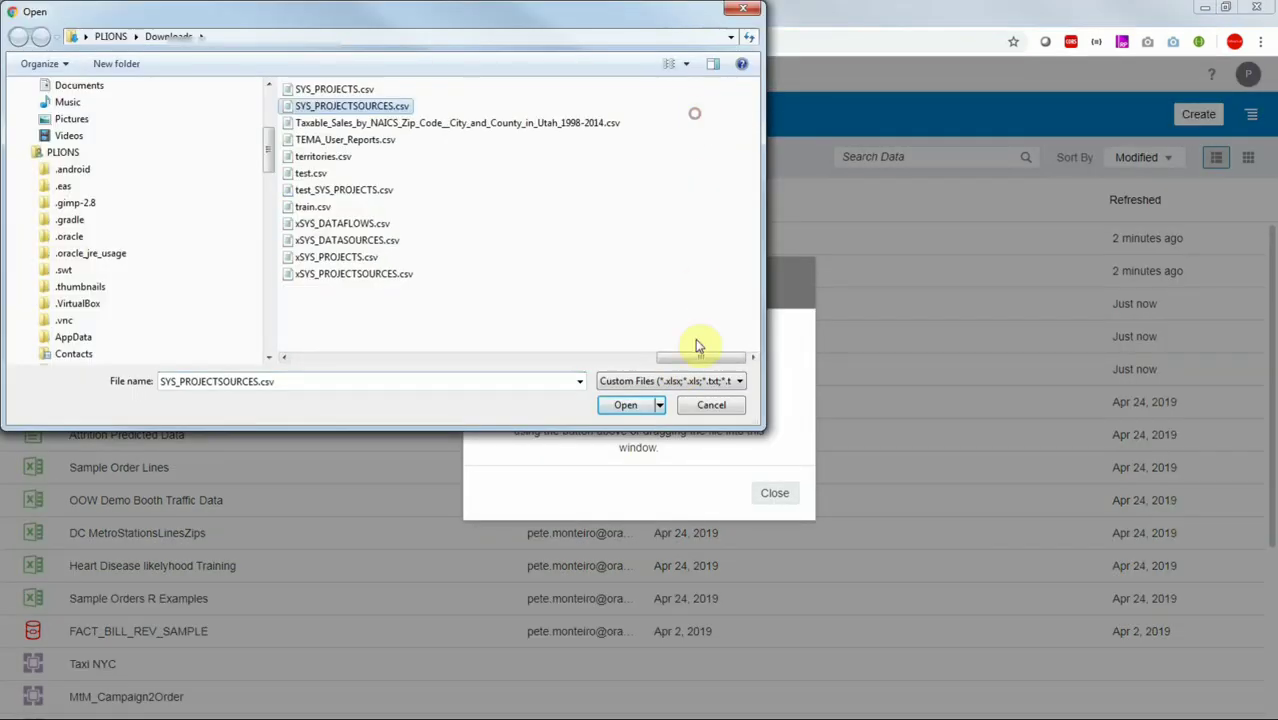
{"action": "left_click", "coordinate": [624, 405]}
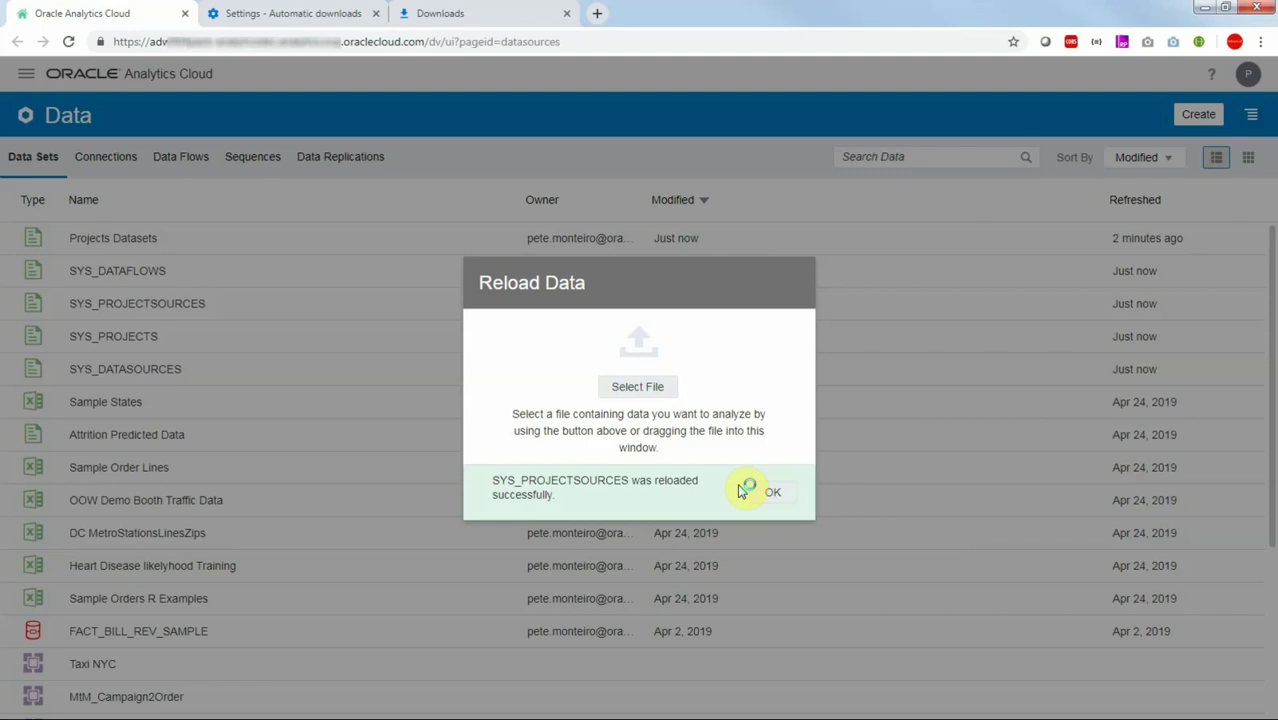
{"action": "left_click", "coordinate": [773, 500]}
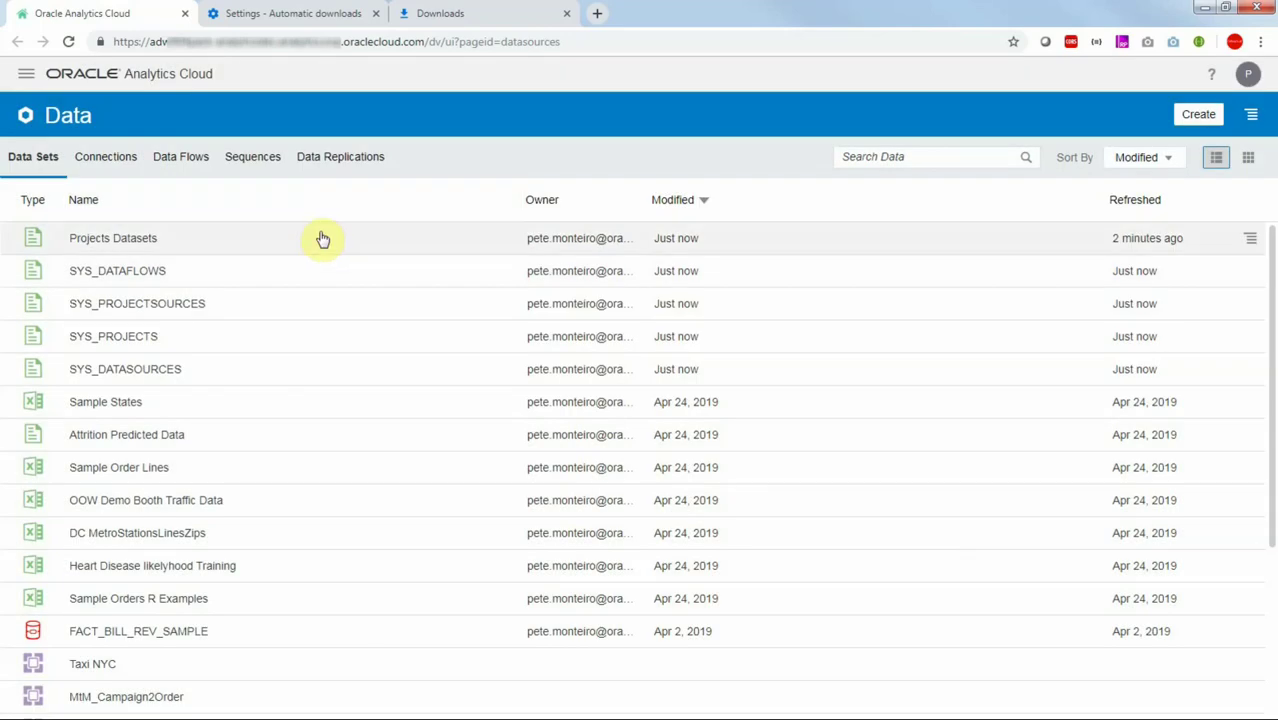
- Run the DV_Objects_Governance data flow until its status reads Completed
{"action": "left_click", "coordinate": [166, 160]}
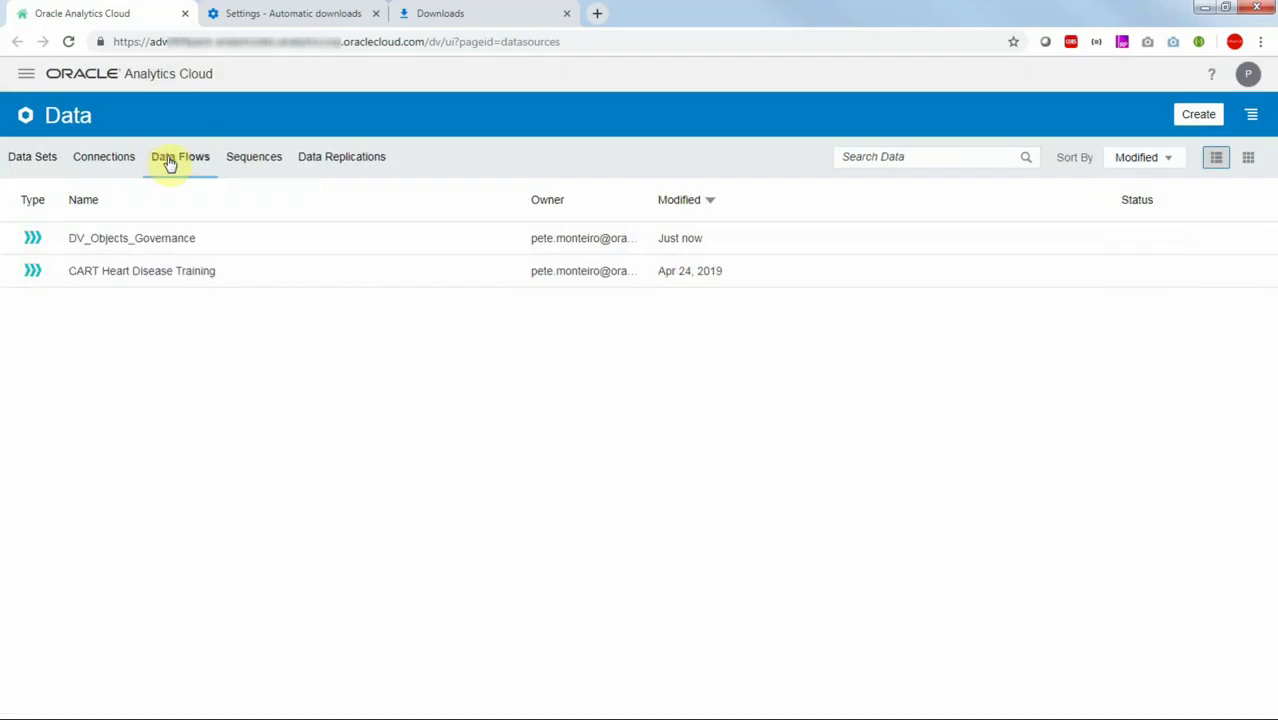
{"action": "right_click", "coordinate": [162, 244]}
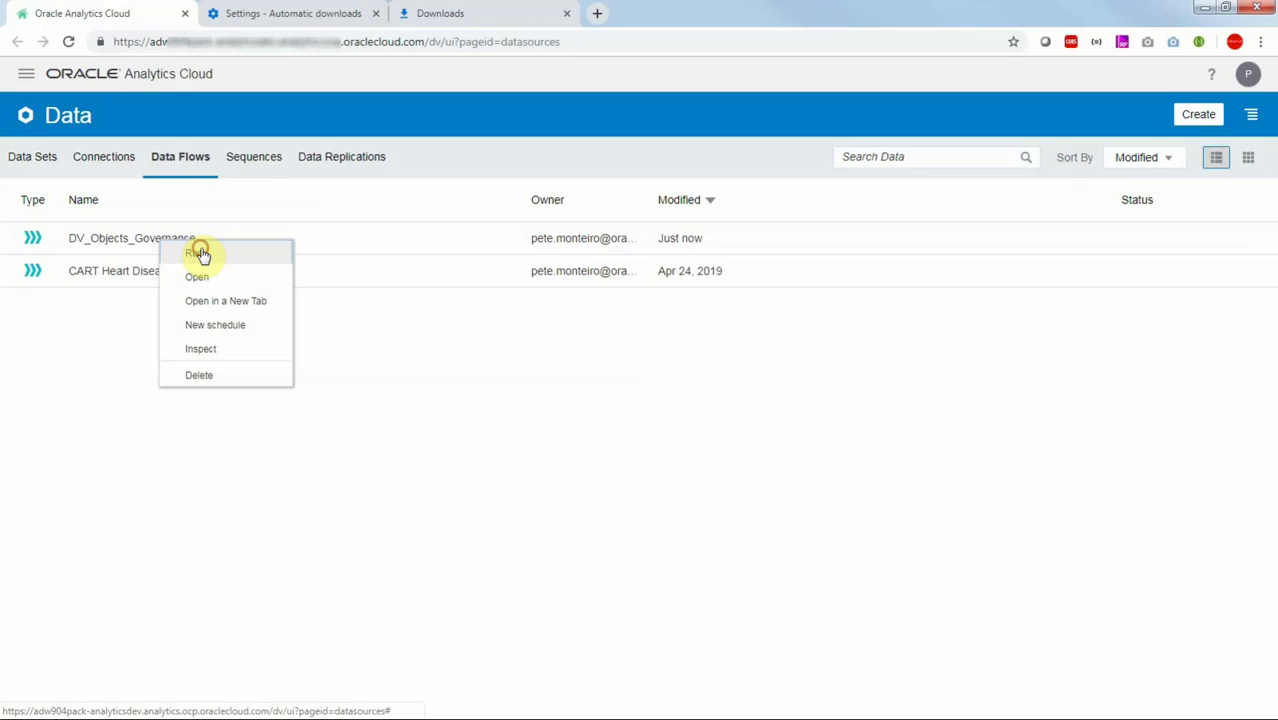
{"action": "left_click", "coordinate": [194, 248]}
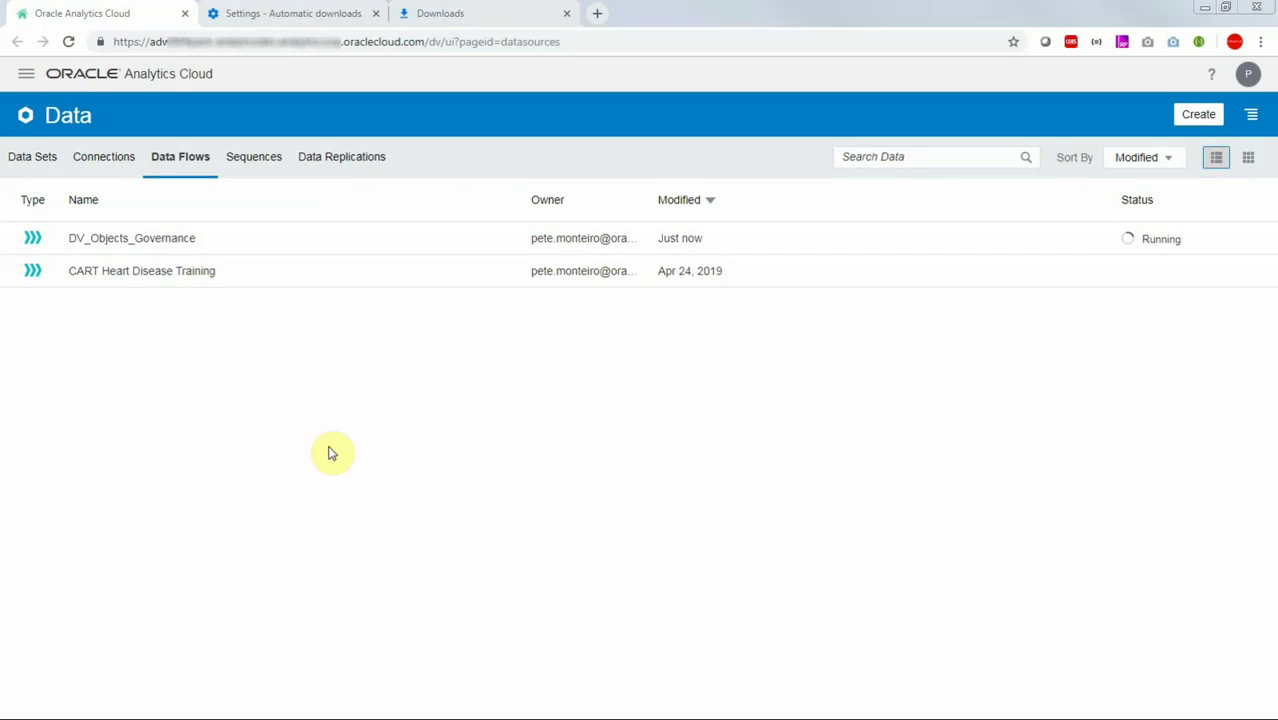
{"action": "key", "text": "F11"}
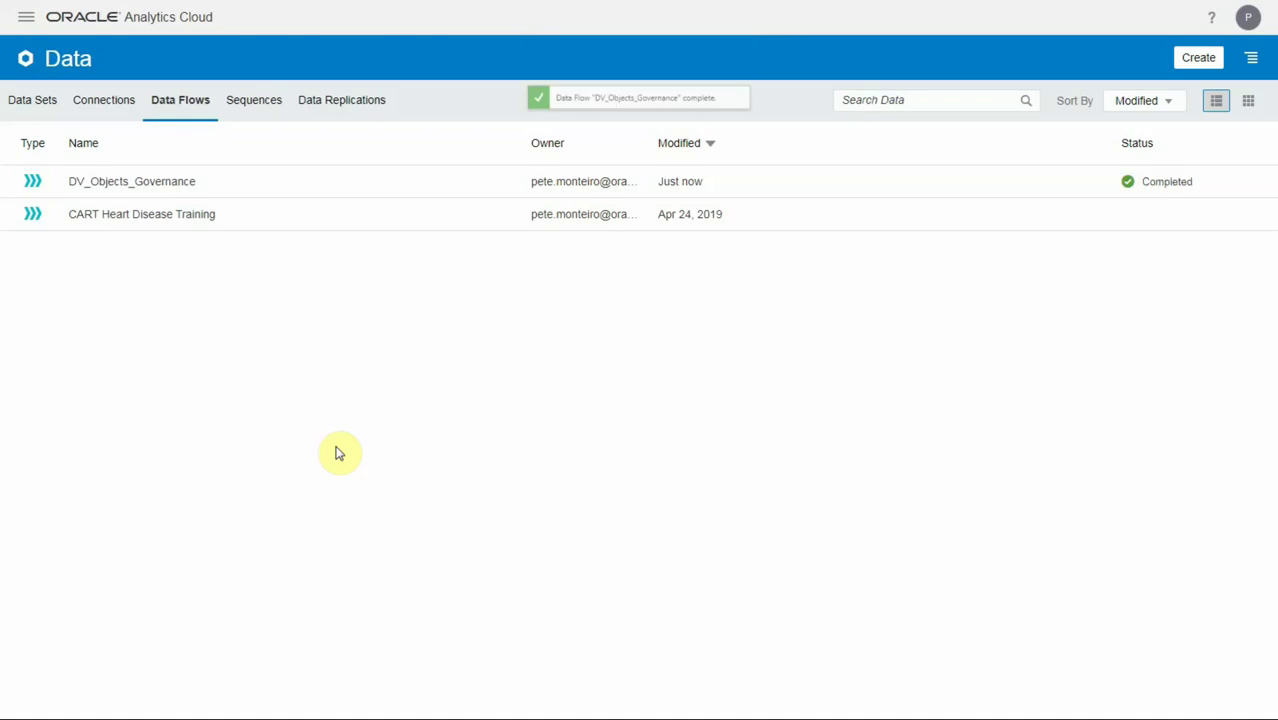
{"action": "left_click", "coordinate": [24, 15]}
- Open the DV Objects Governance project from Projects and hide the Data and properties panes
{"action": "left_click", "coordinate": [55, 112]}
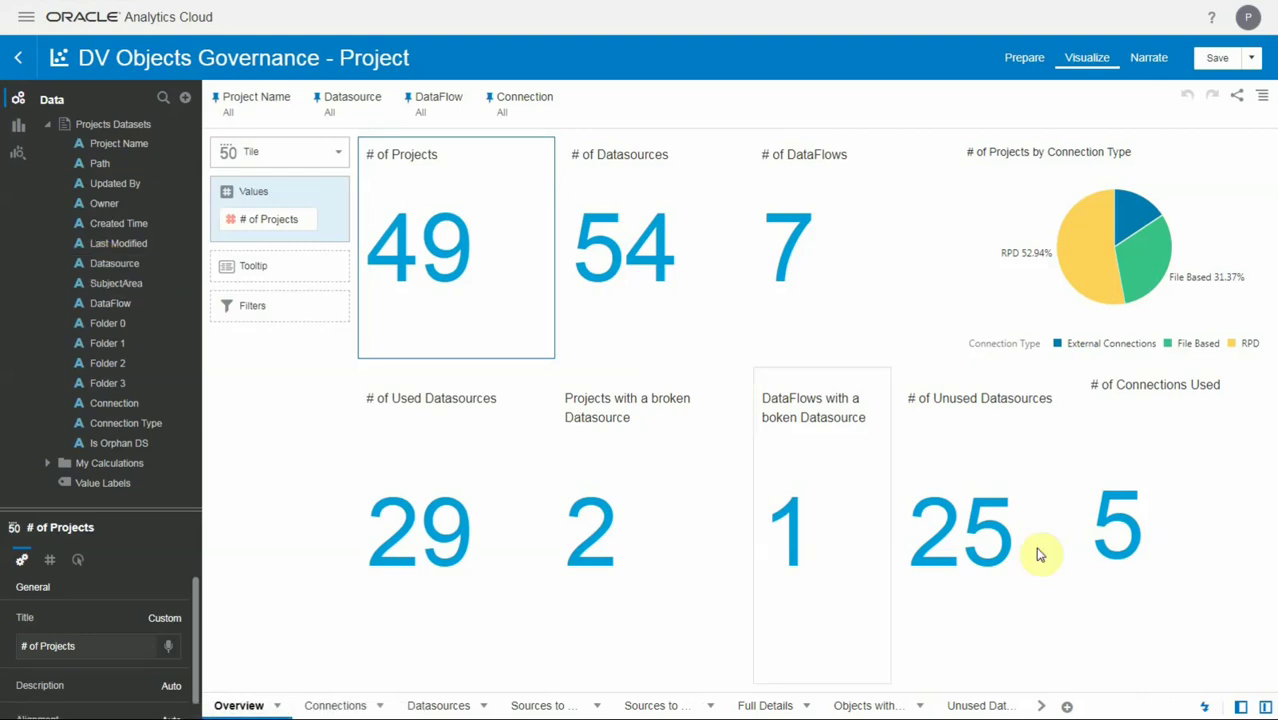
{"action": "left_click", "coordinate": [1266, 708]}
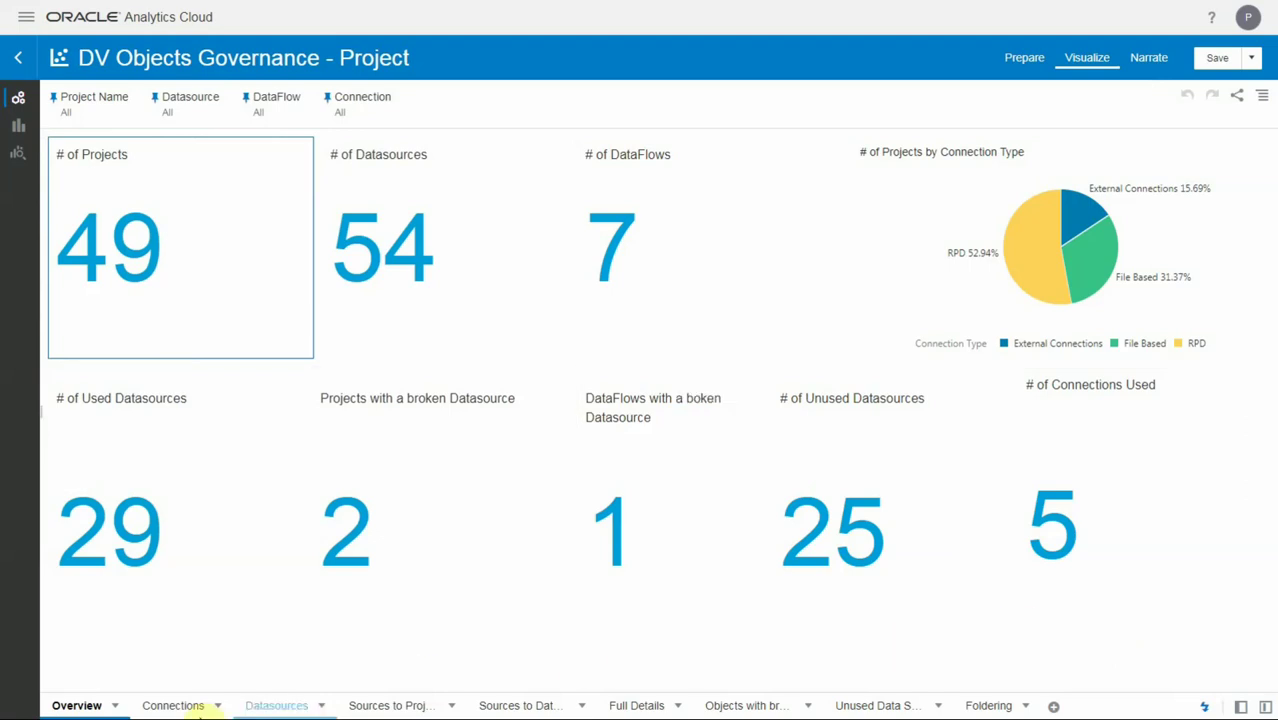
- Review the Connections, Datasources, Sources to Projects and Sources to Data Flows canvases in turn
{"action": "left_click", "coordinate": [177, 709]}
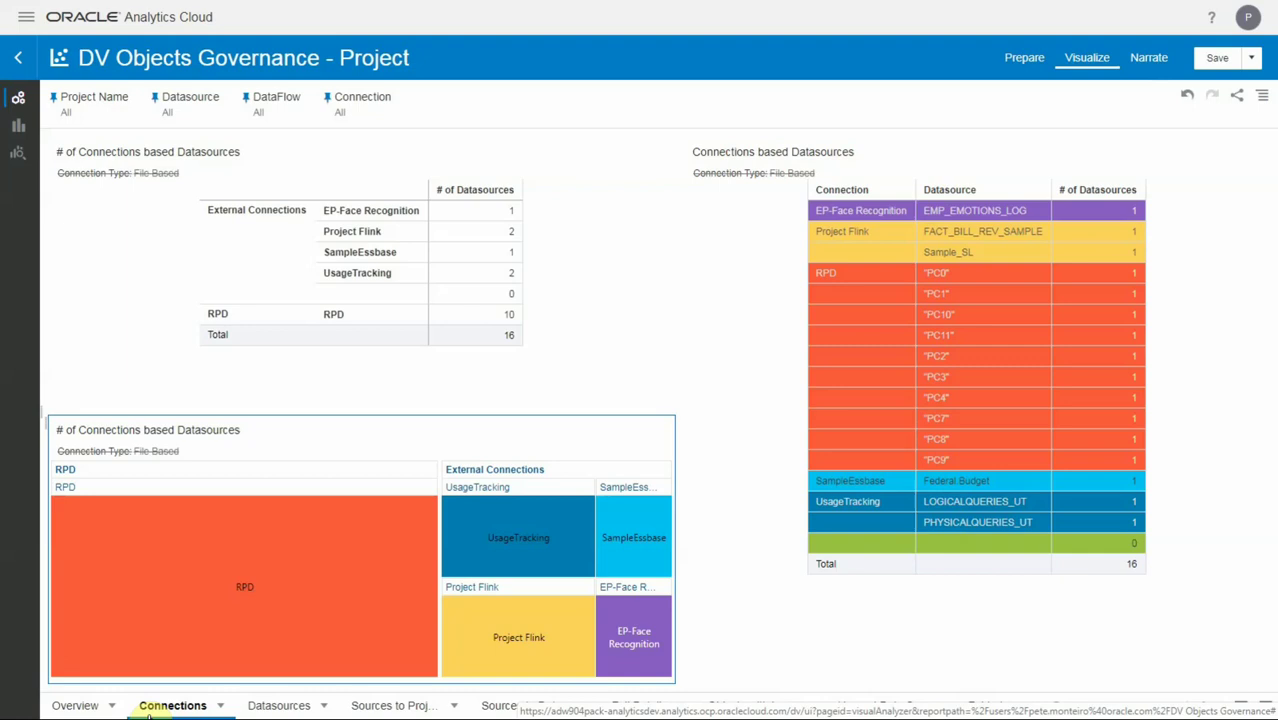
{"action": "left_click", "coordinate": [262, 705]}
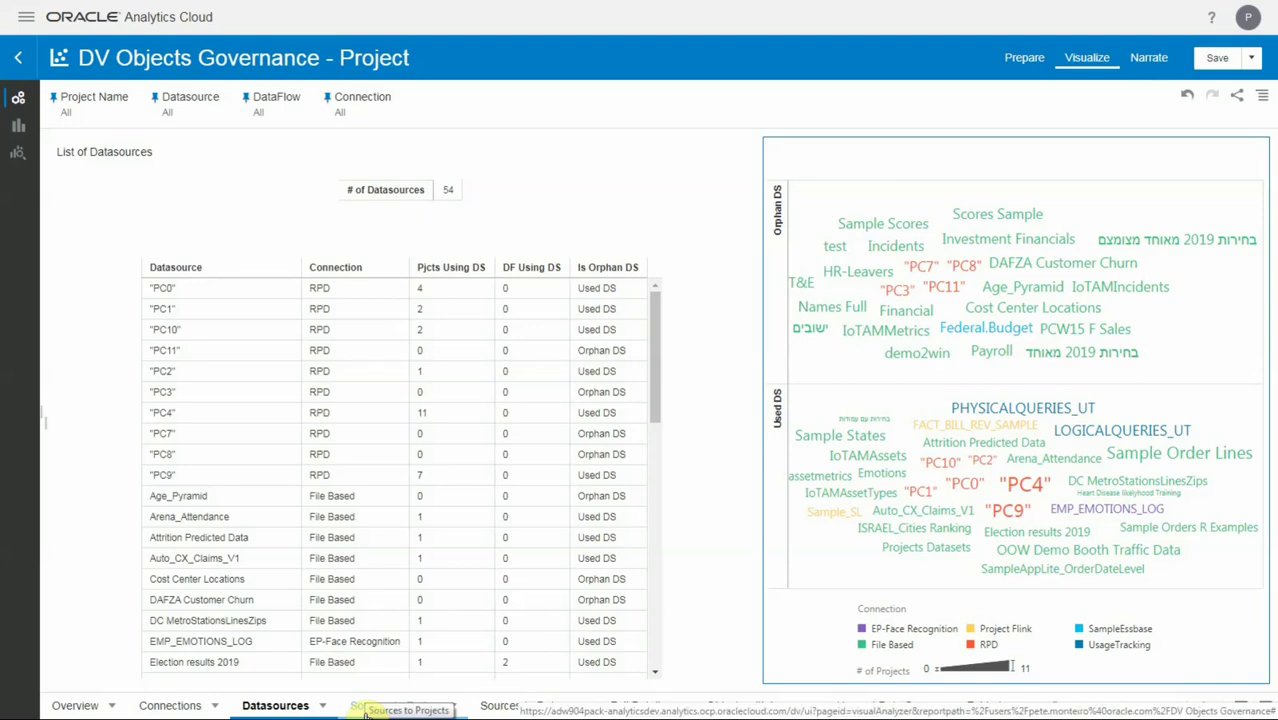
{"action": "left_click", "coordinate": [366, 708]}
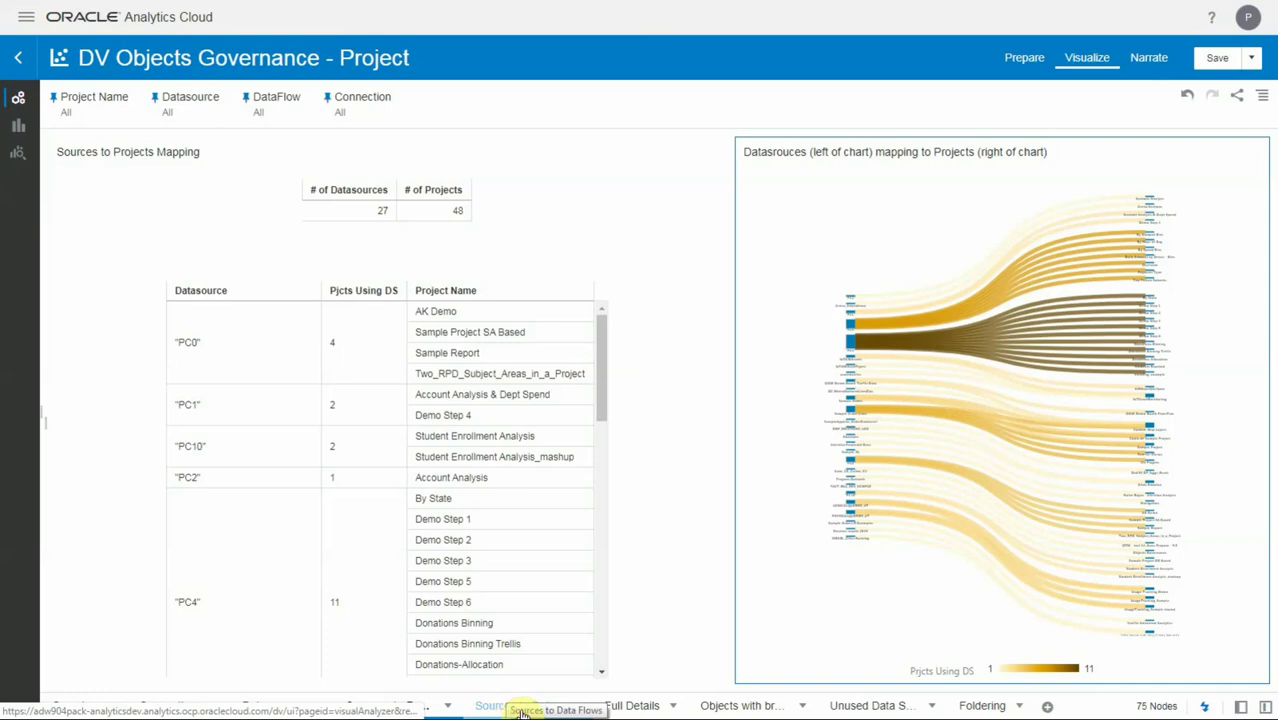
{"action": "left_click", "coordinate": [521, 710]}
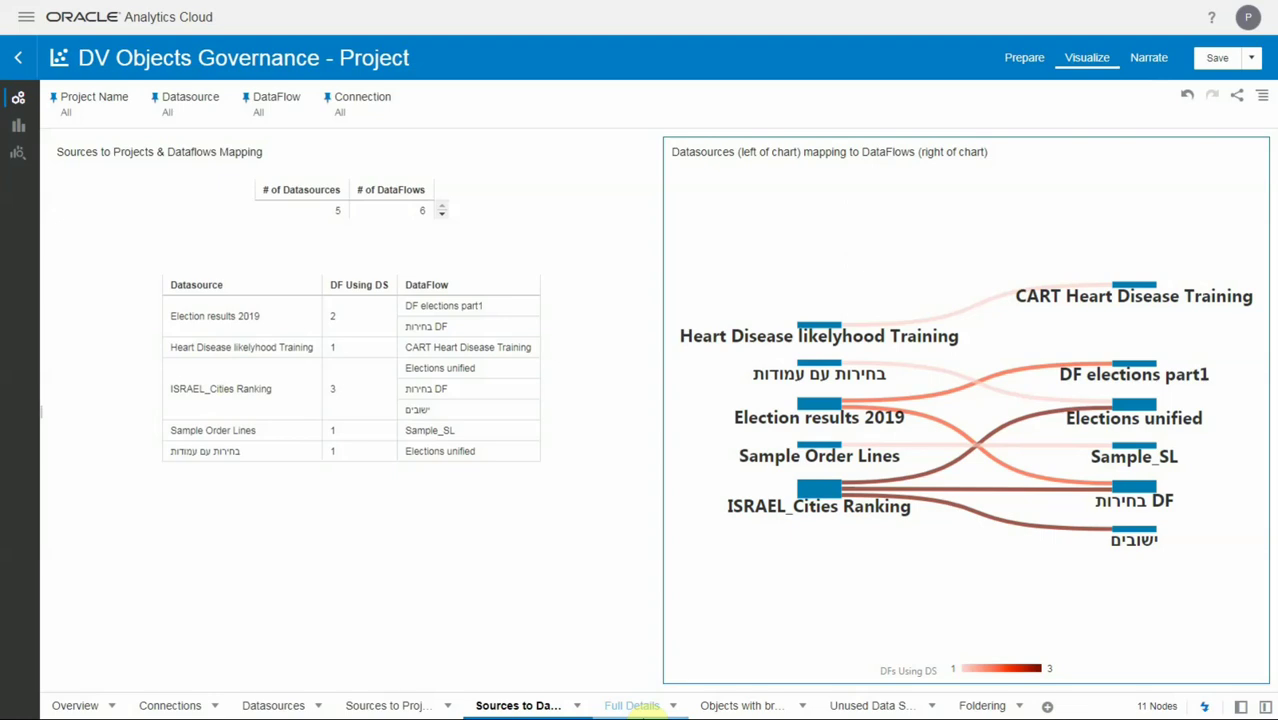
- Review the Full Details, broken-source and Unused Data Sources canvases, then scroll the Foldering table
{"action": "left_click", "coordinate": [647, 710]}
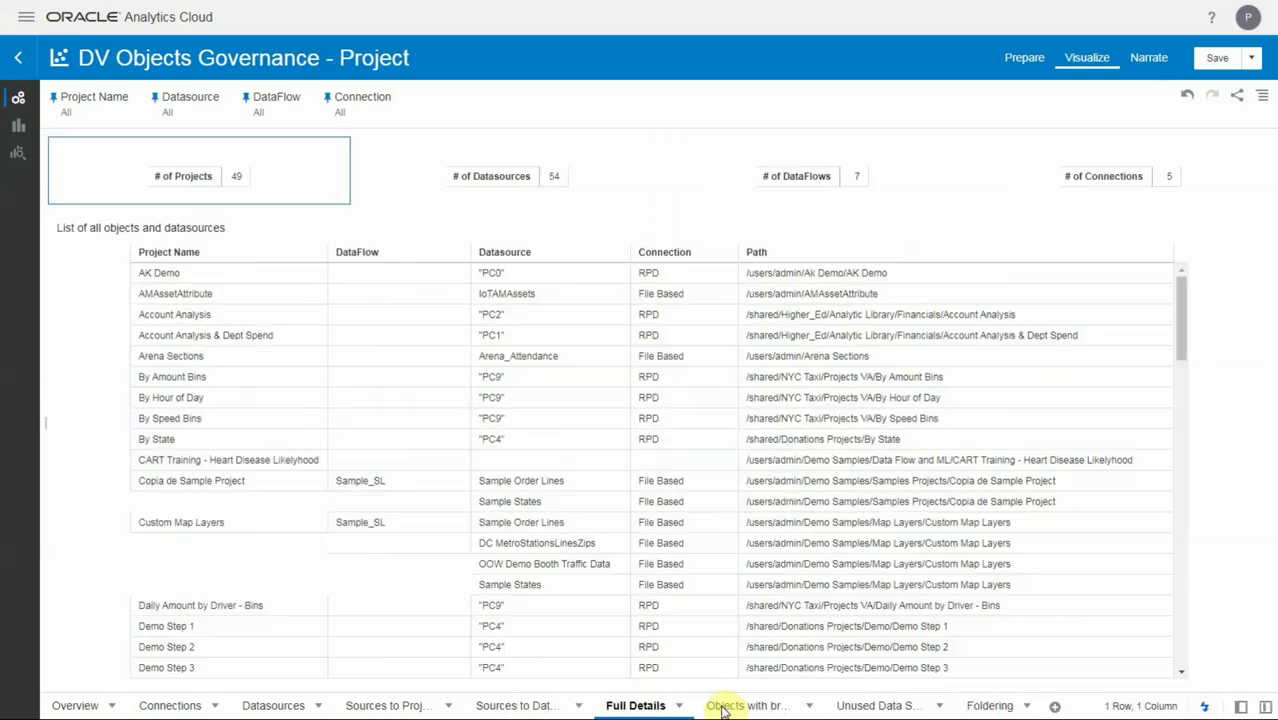
{"action": "left_click", "coordinate": [728, 710]}
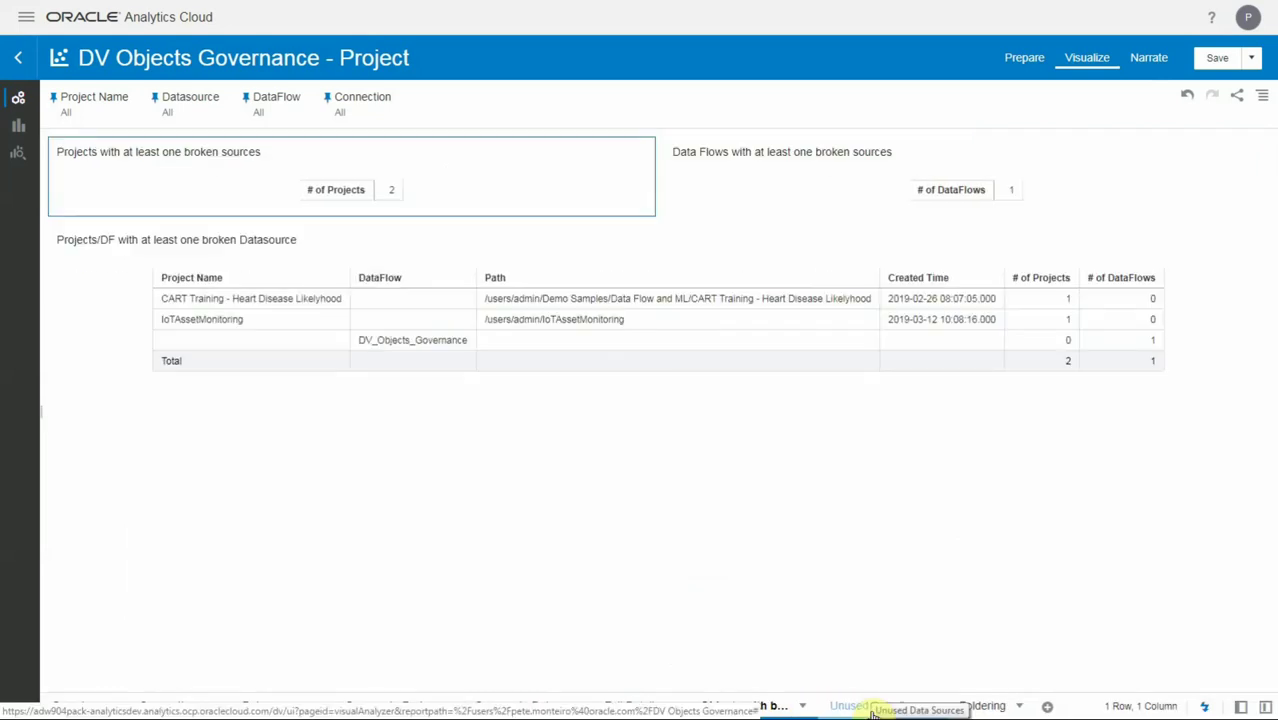
{"action": "left_click", "coordinate": [870, 710]}
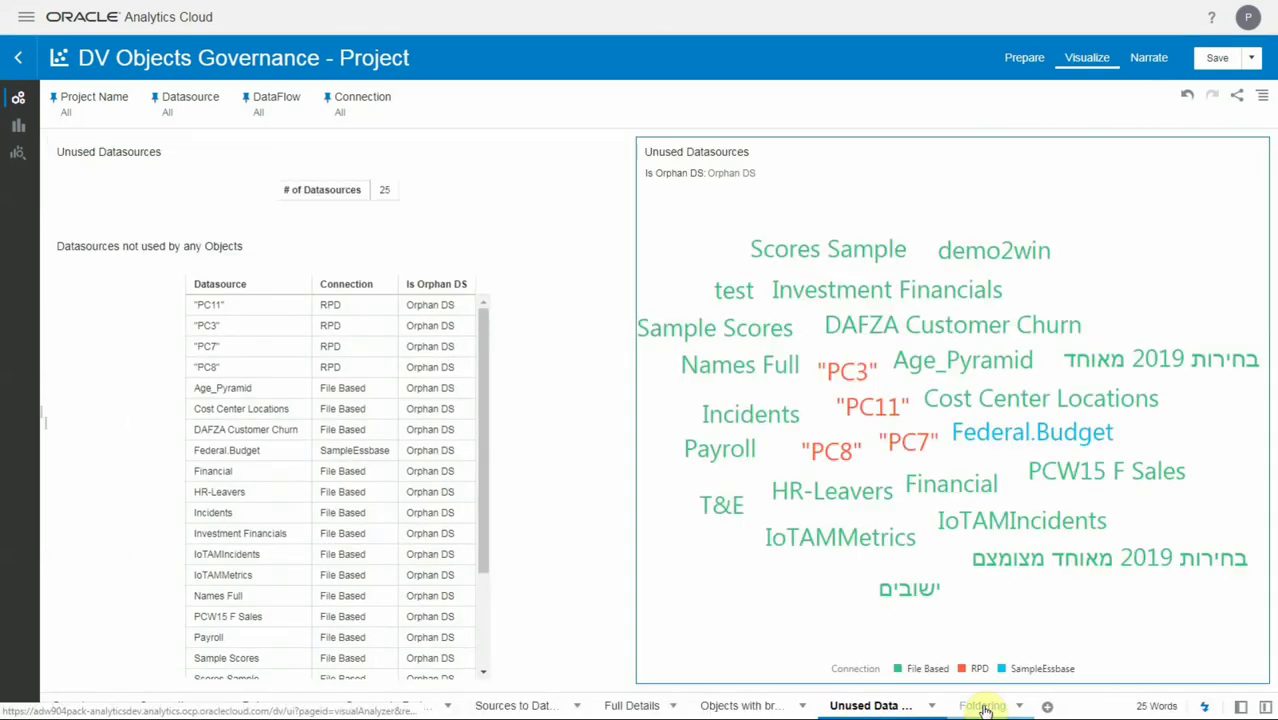
{"action": "left_click", "coordinate": [985, 706]}
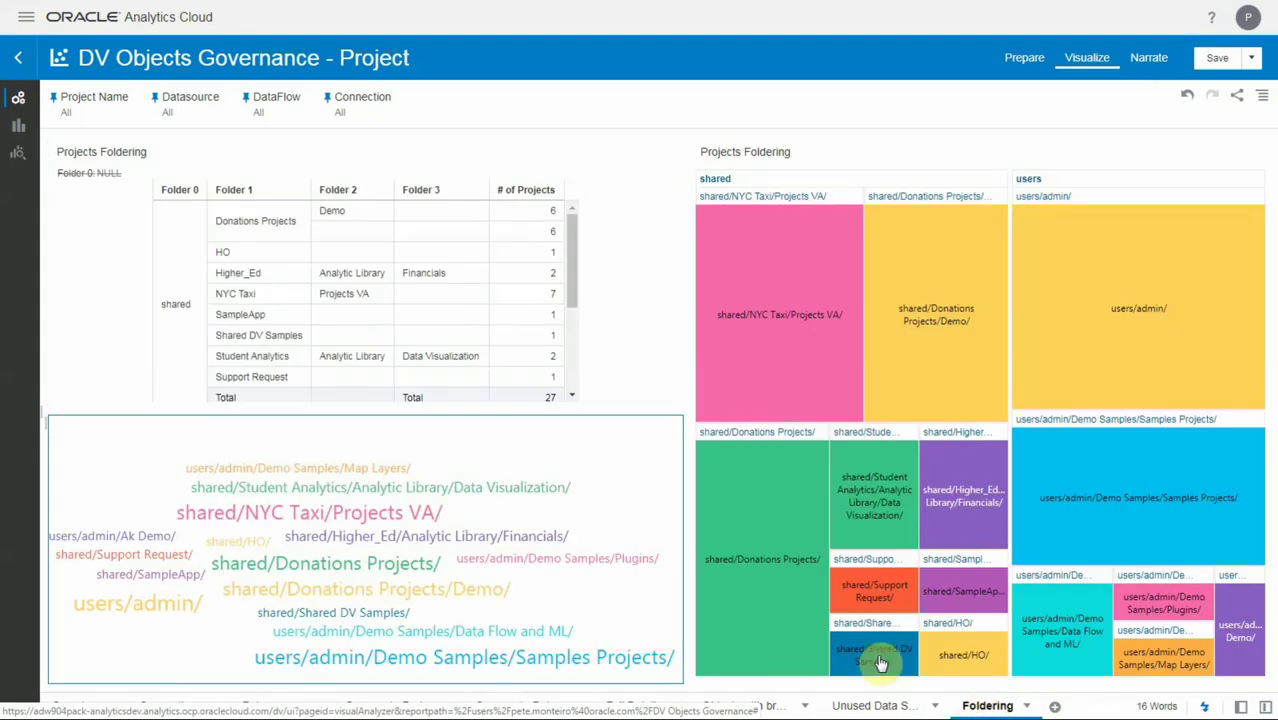
{"action": "left_click", "coordinate": [575, 296]}
{"action": "left_click_drag", "start_coordinate": [575, 296], "coordinate": [573, 240]}
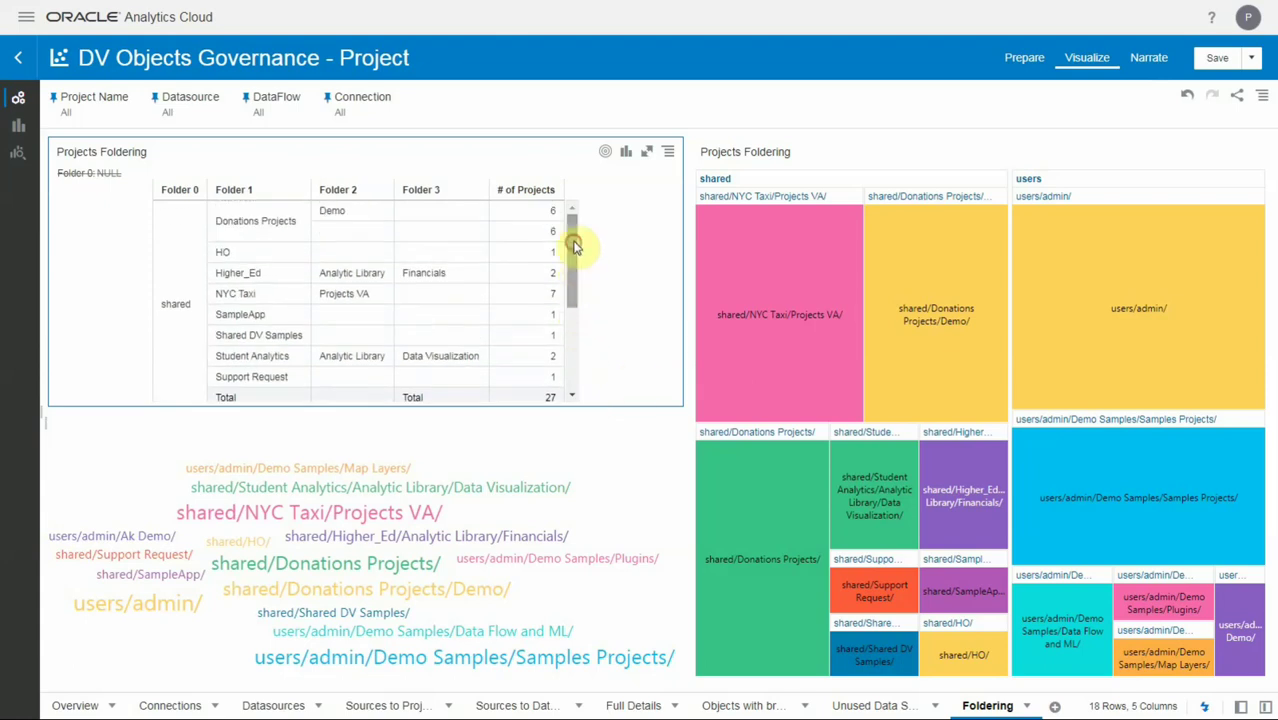
- Show the Data pane again and expand My Calculations to list # of Projects and Folder 1b
{"action": "left_click", "coordinate": [1264, 707]}
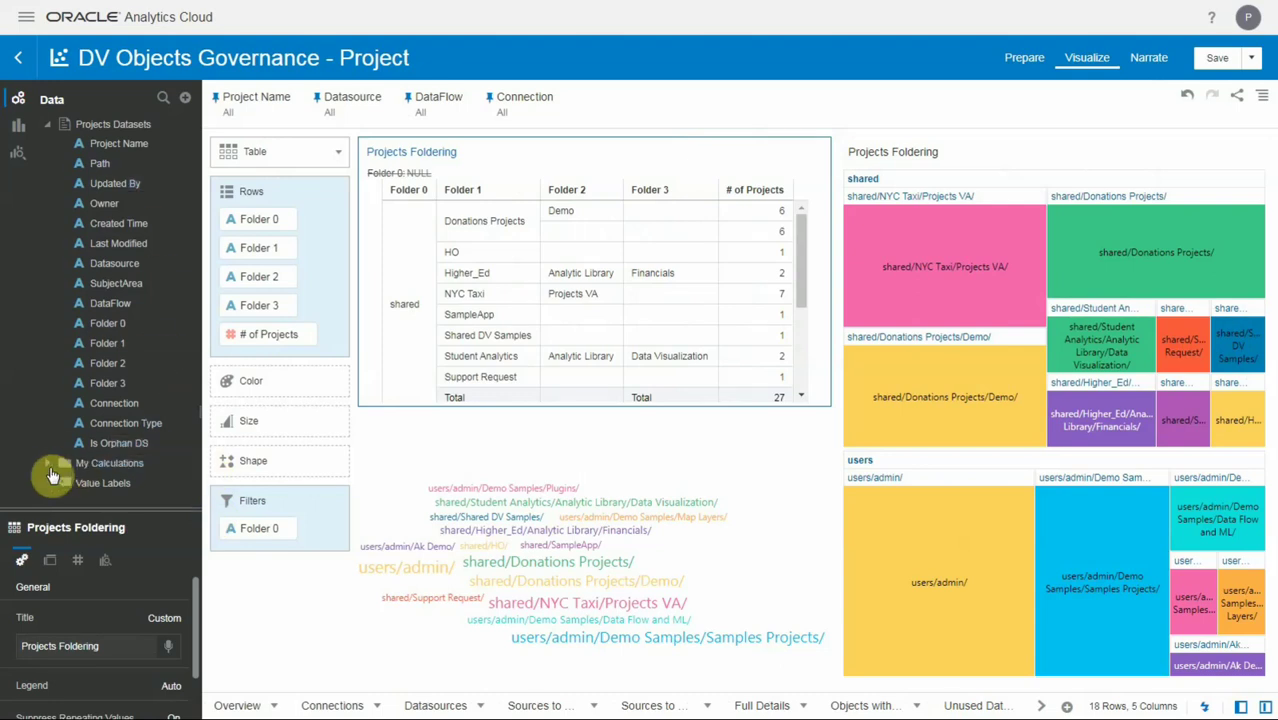
{"action": "left_click", "coordinate": [135, 465]}
{"action": "scroll", "coordinate": [134, 466], "scroll_direction": "down", "scroll_amount": 2}
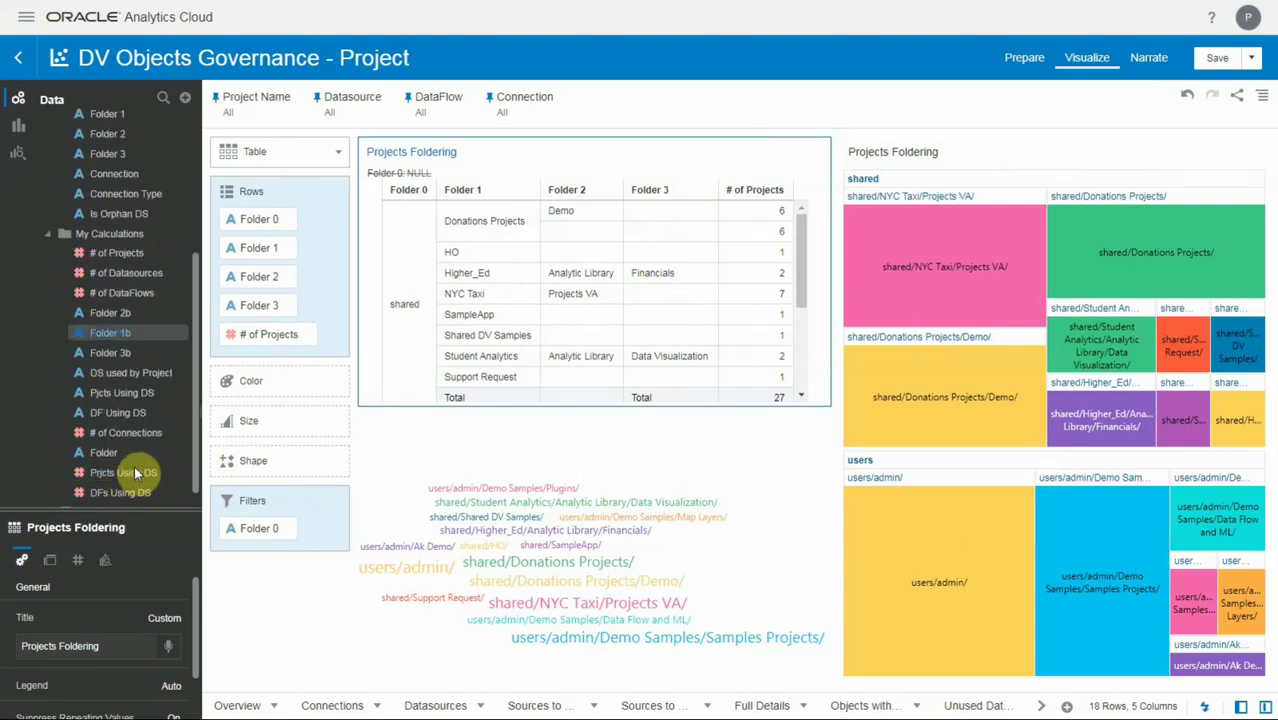